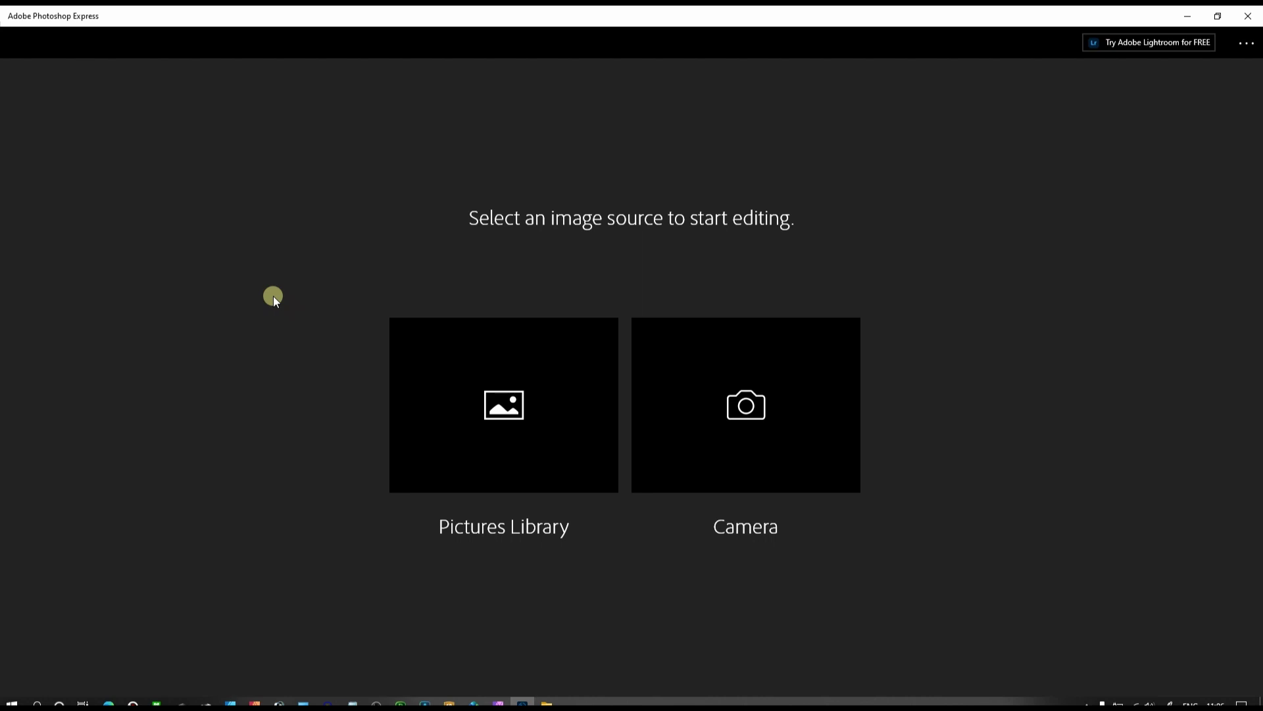
Step: Open the aquarium pufferfish photo (Réunion7.CR2) from the Pictures Library in the editor
click(491, 406)
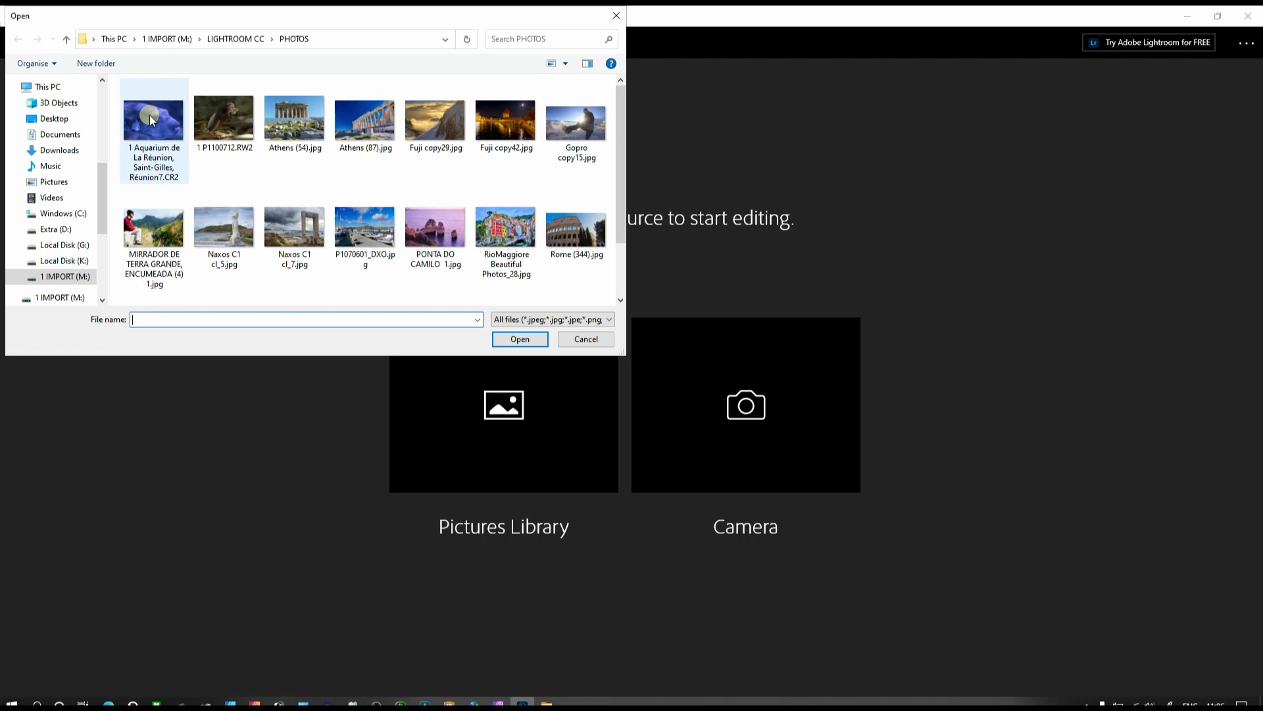
double_click(148, 115)
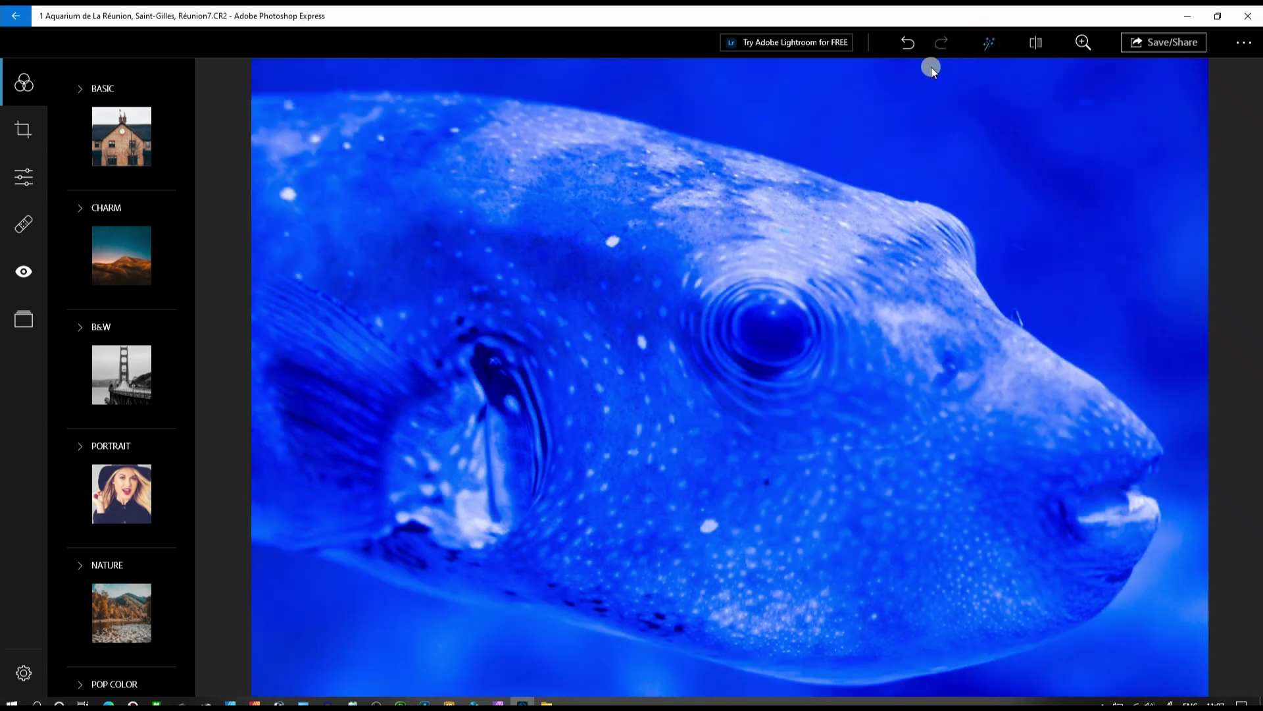
Step: Undo the auto-enhancement, then warm the Temperature and shift the Tint in the Color corrections
click(901, 46)
click(495, 570)
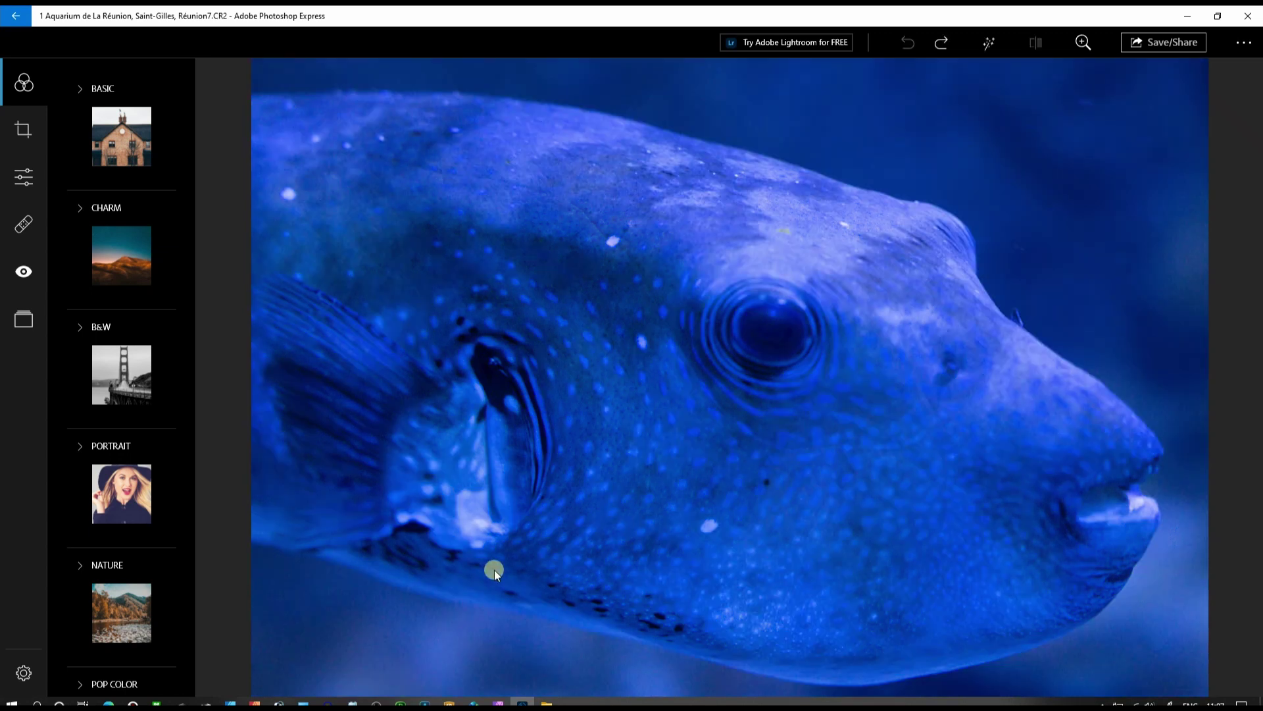
click(27, 181)
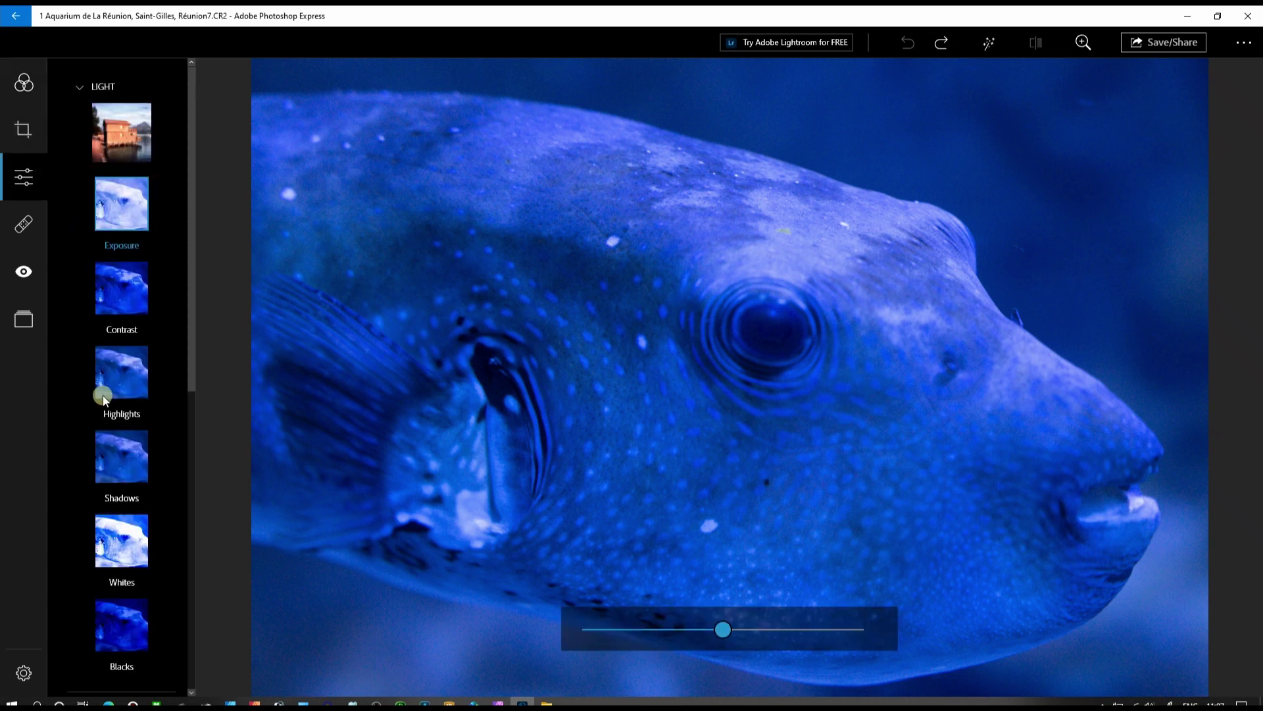
scroll(103, 396, down, 6)
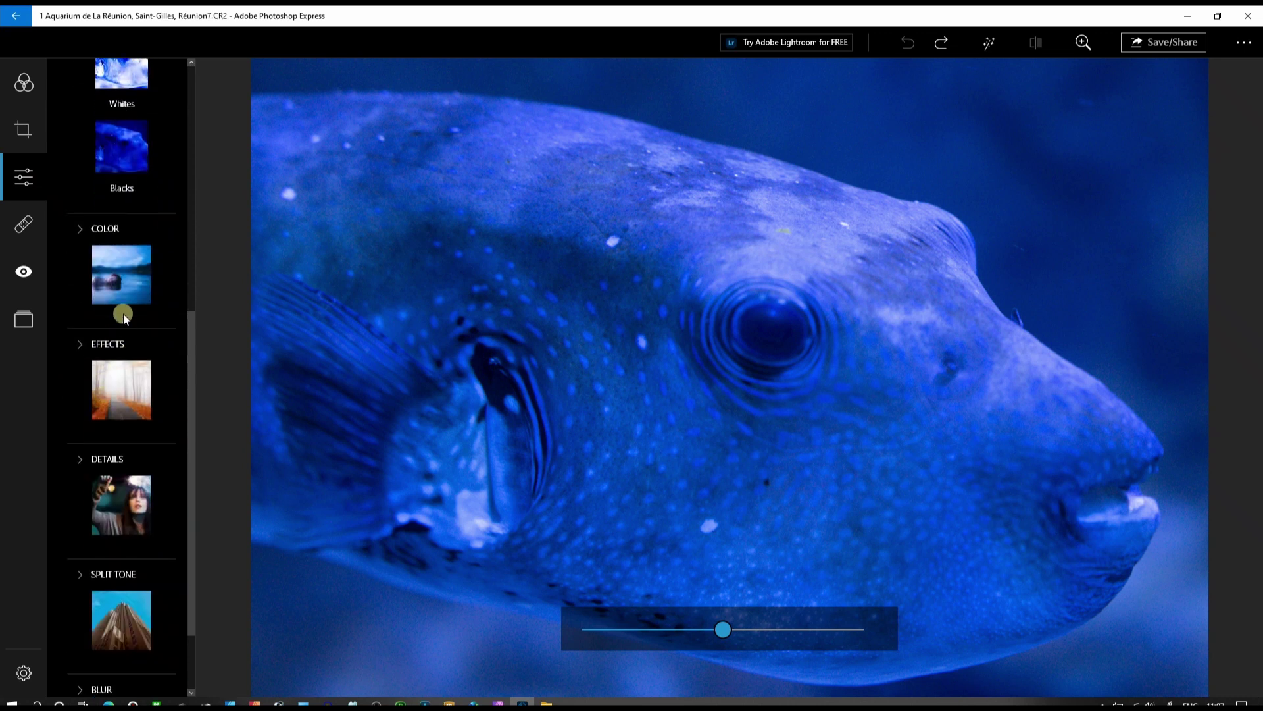
click(112, 287)
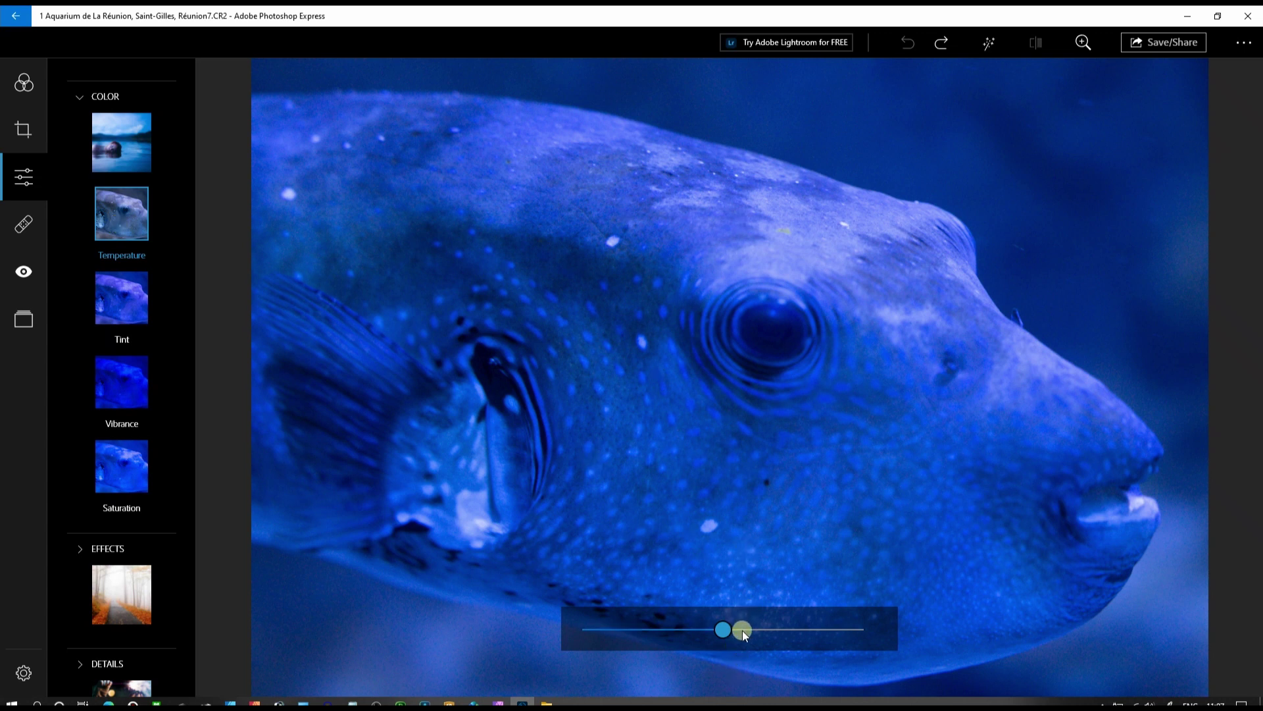
drag(714, 630, 856, 637)
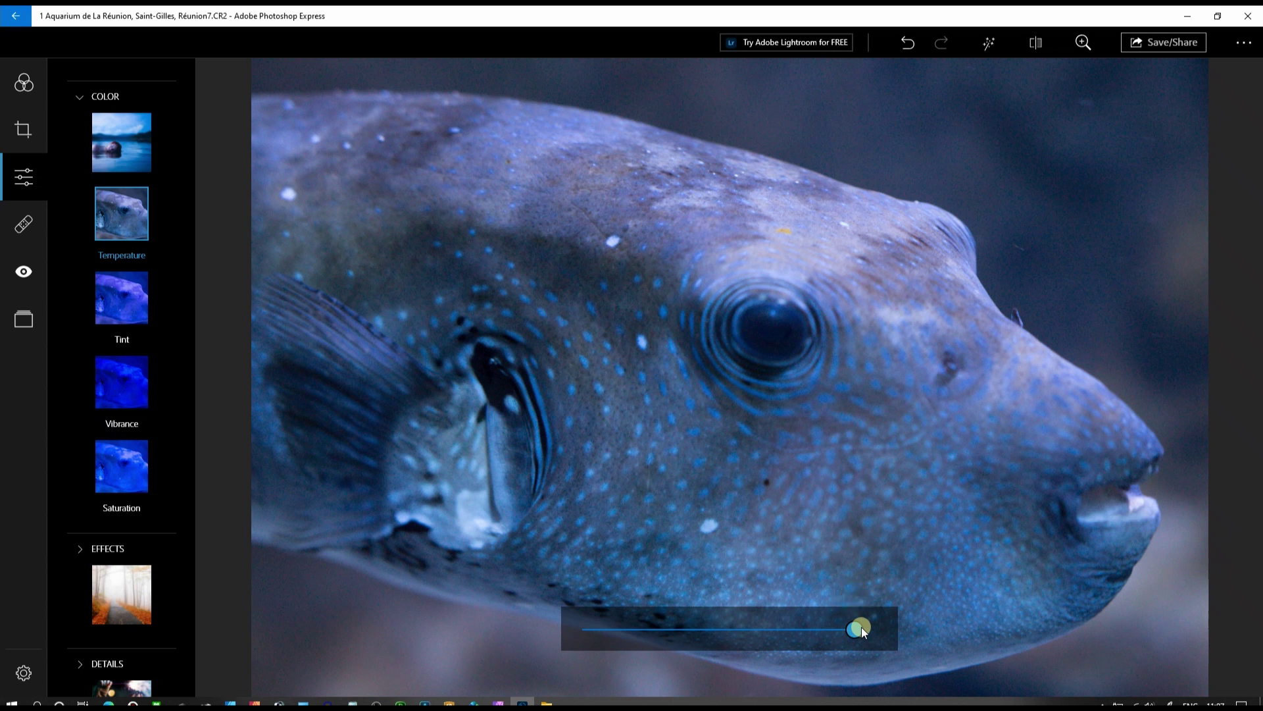
click(124, 292)
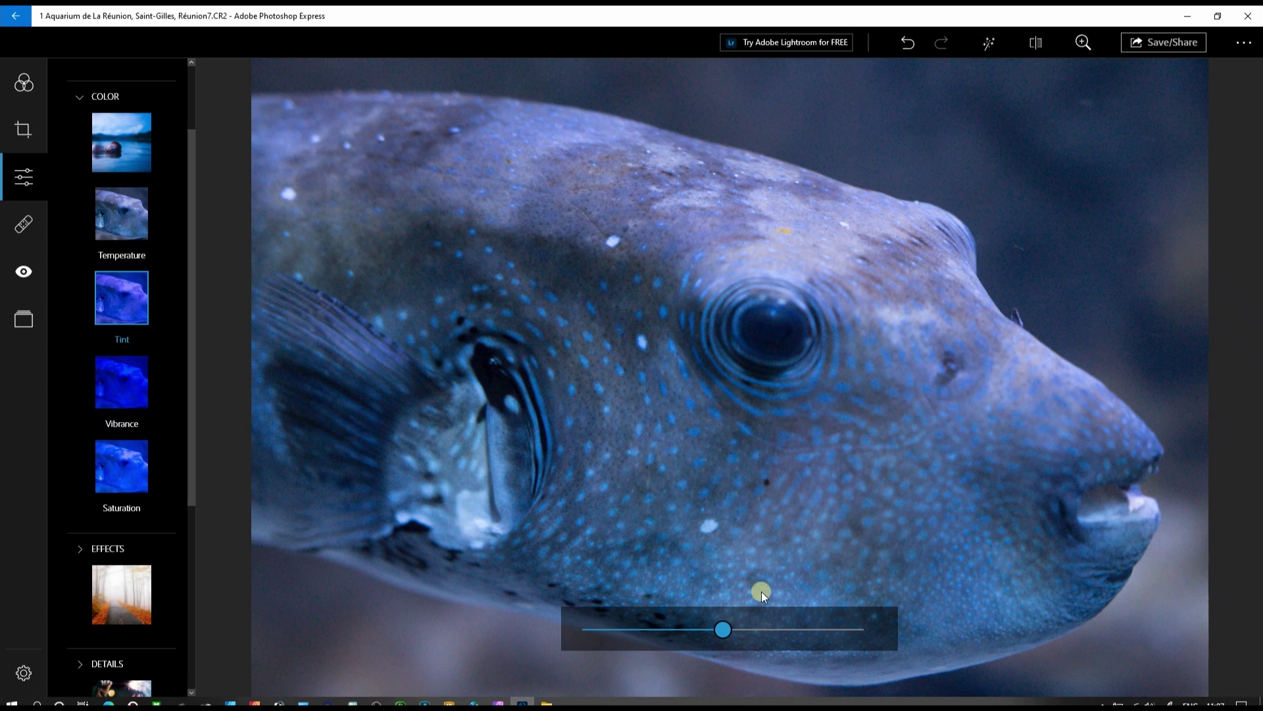
drag(738, 632, 739, 632)
click(116, 379)
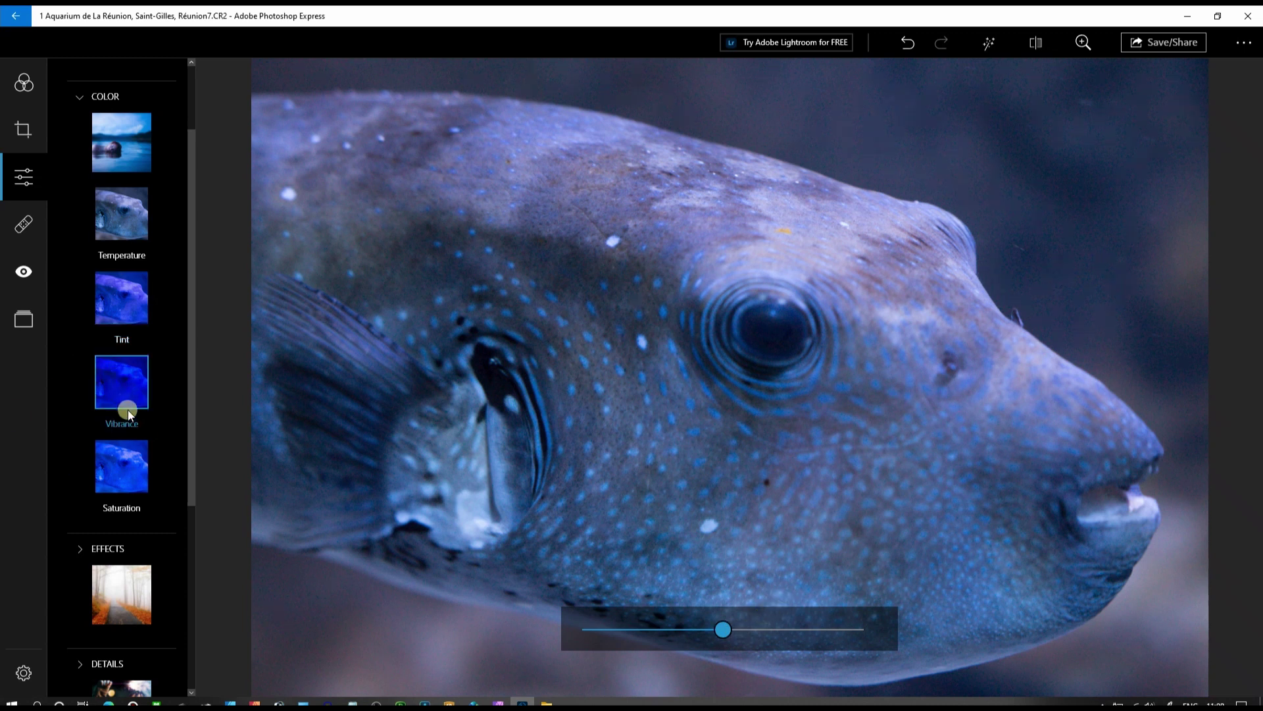
click(92, 99)
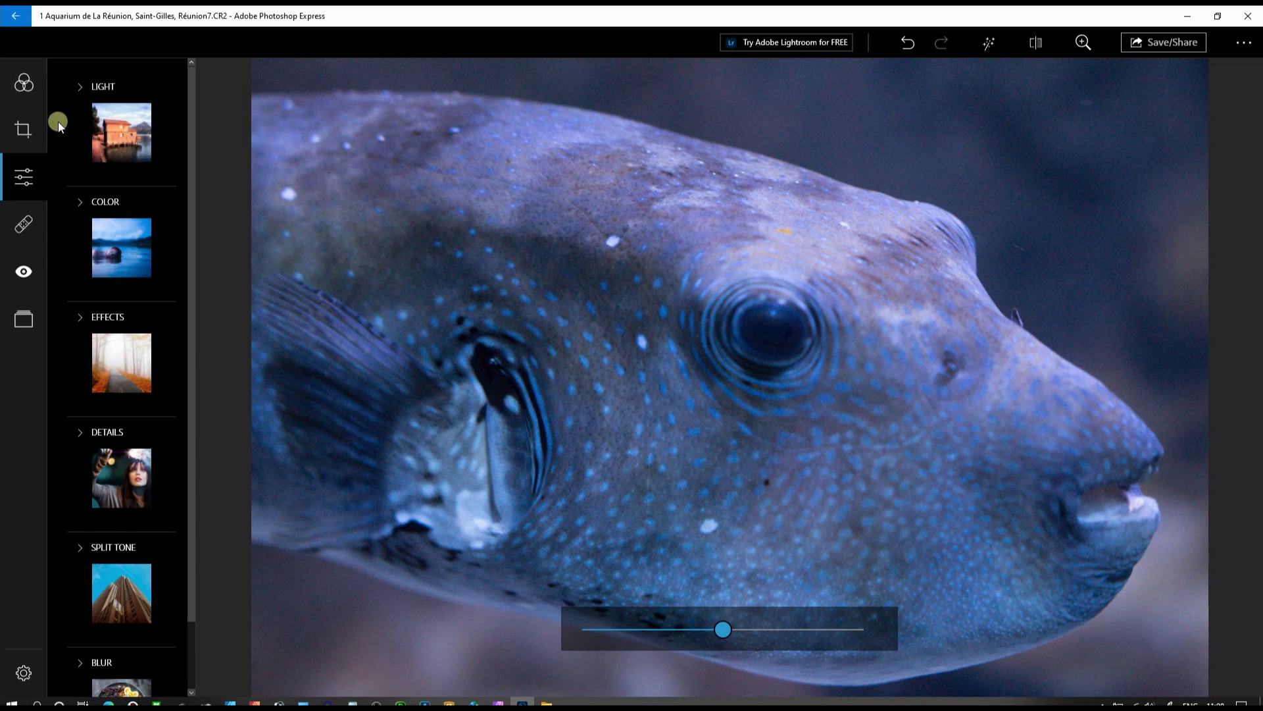
Step: Raise the exposure slightly in the Light adjustments
click(100, 124)
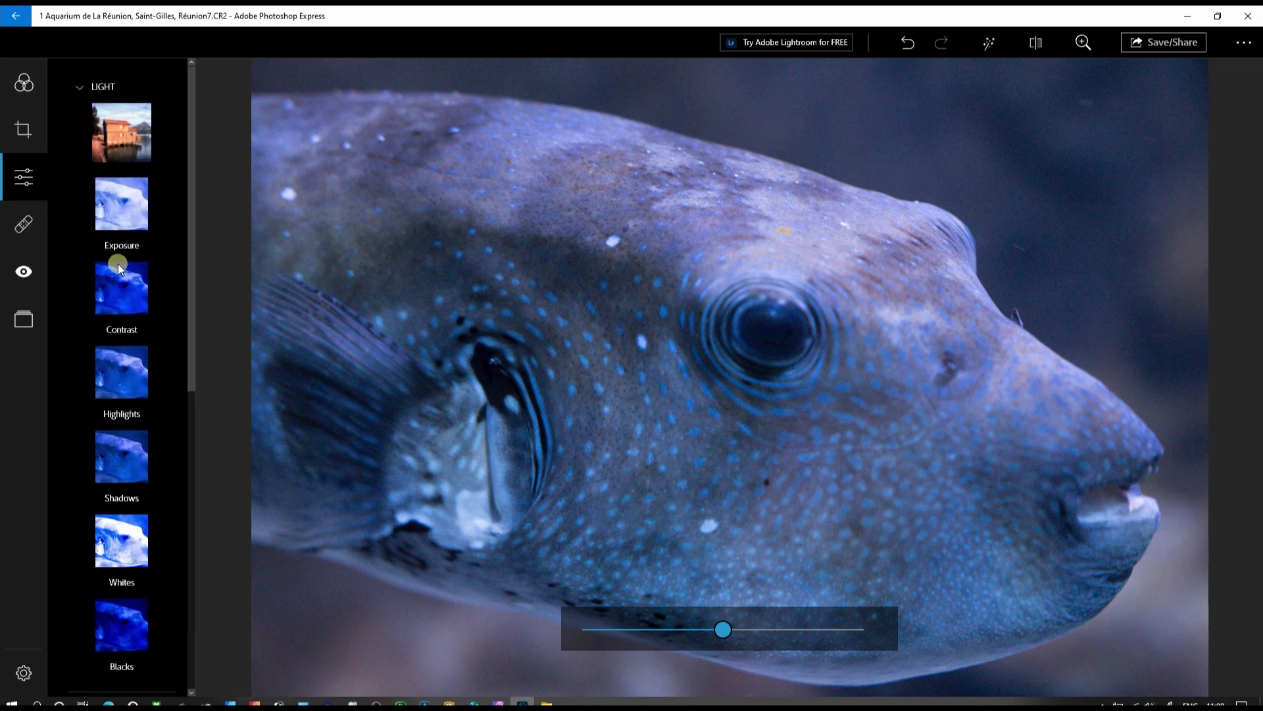
click(121, 204)
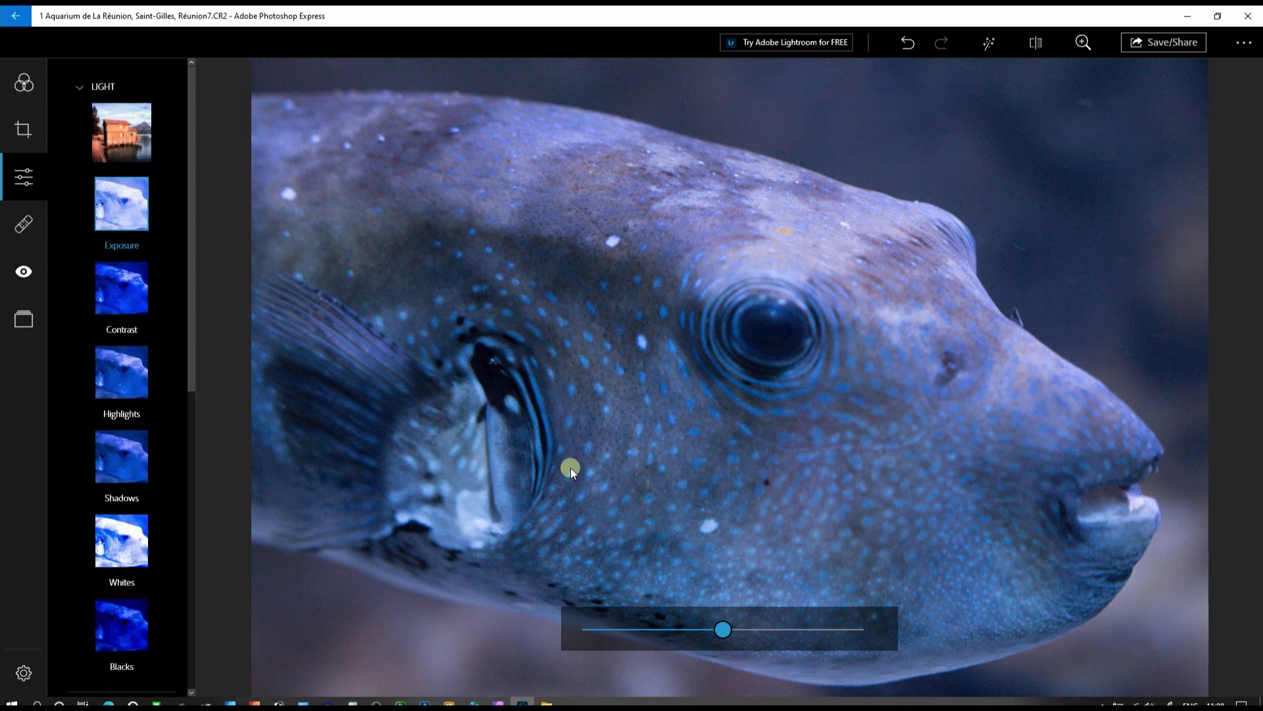
click(739, 631)
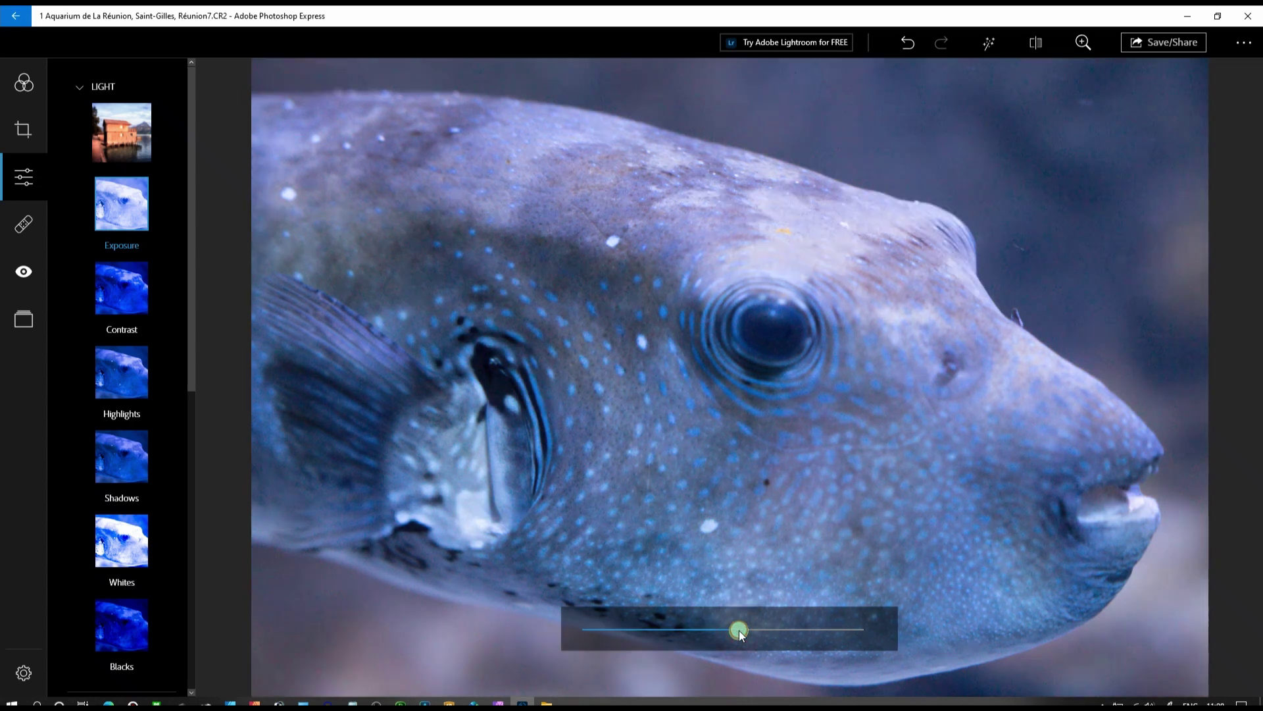
drag(739, 631, 730, 630)
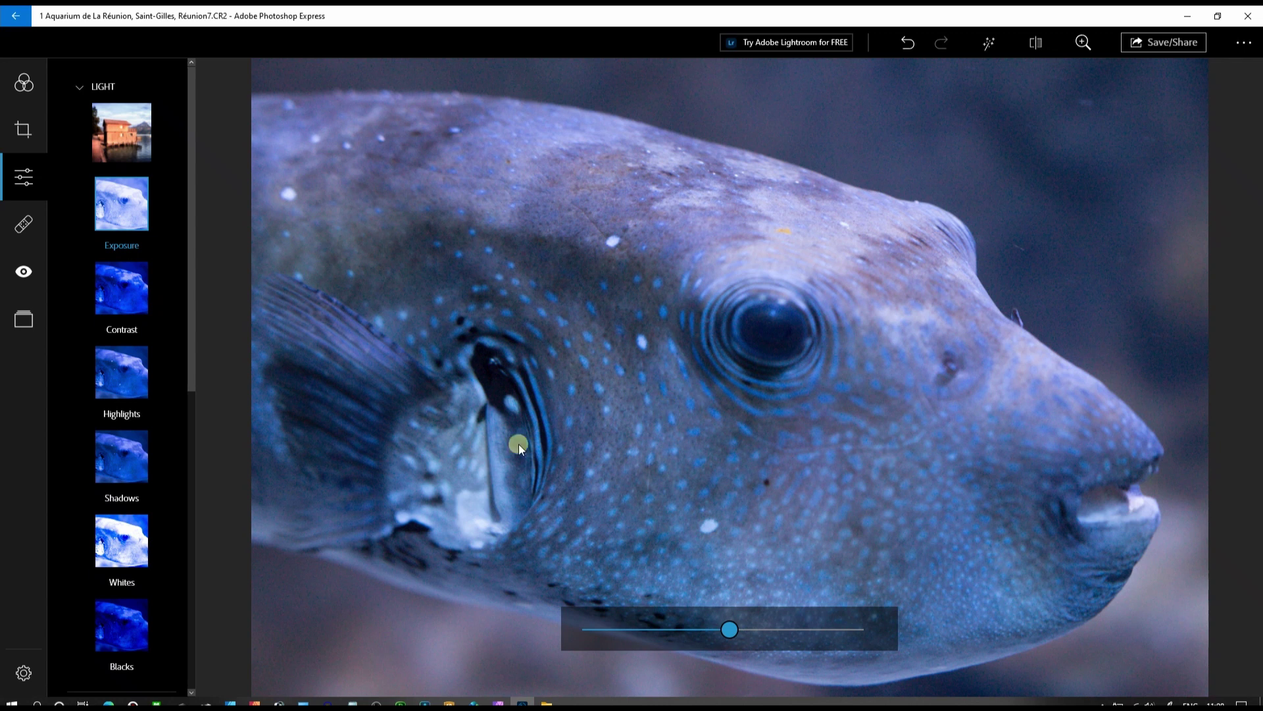
Step: Deepen the blacks and brighten the whites
click(122, 283)
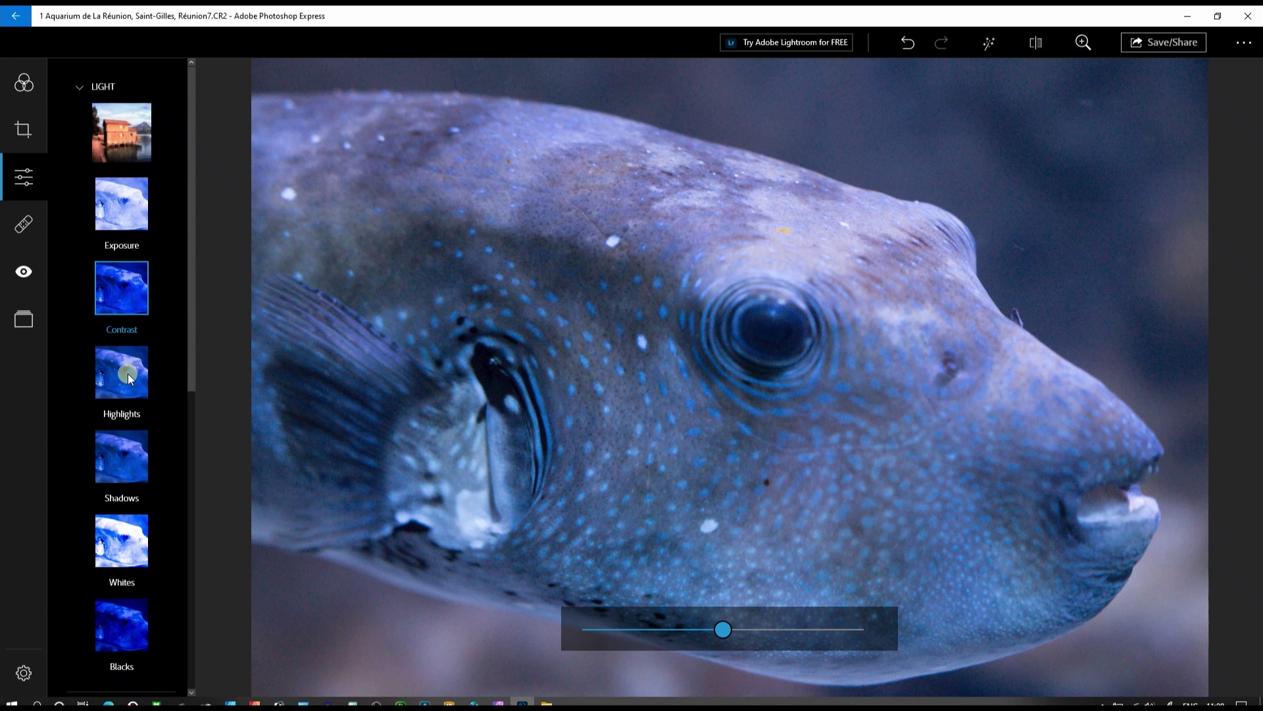
scroll(108, 527, down, 3)
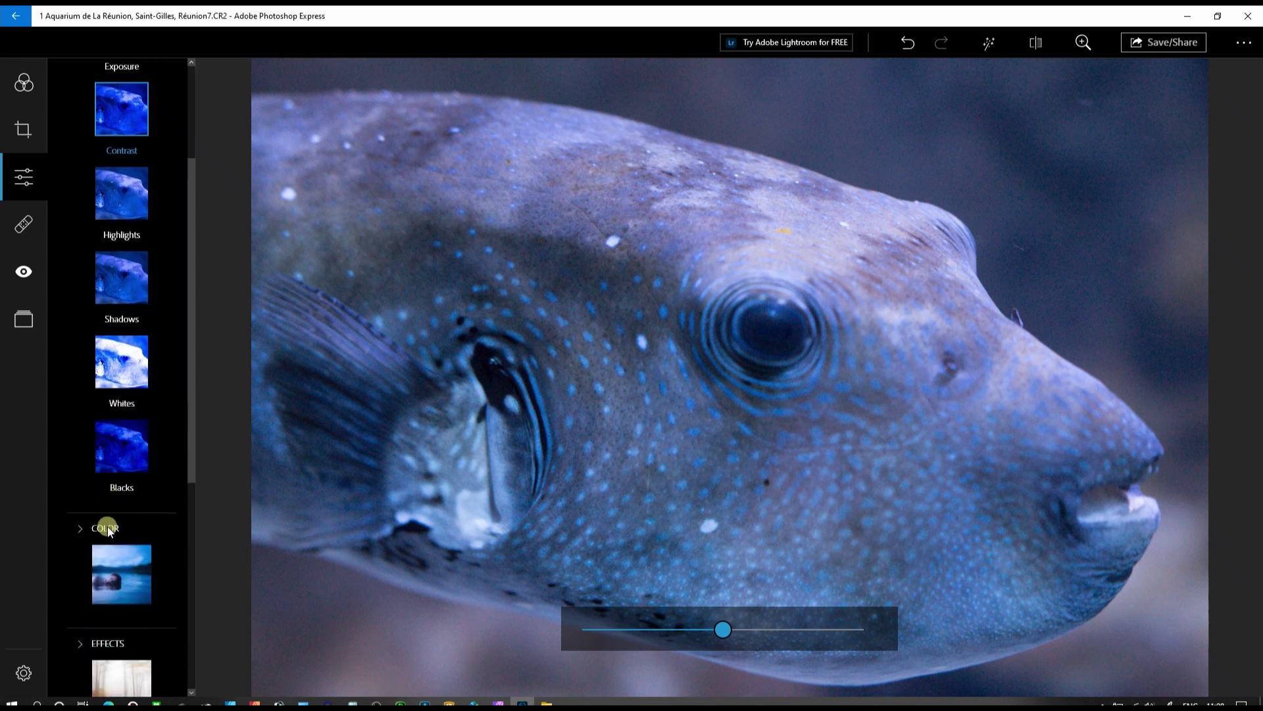
click(126, 452)
drag(717, 631, 652, 629)
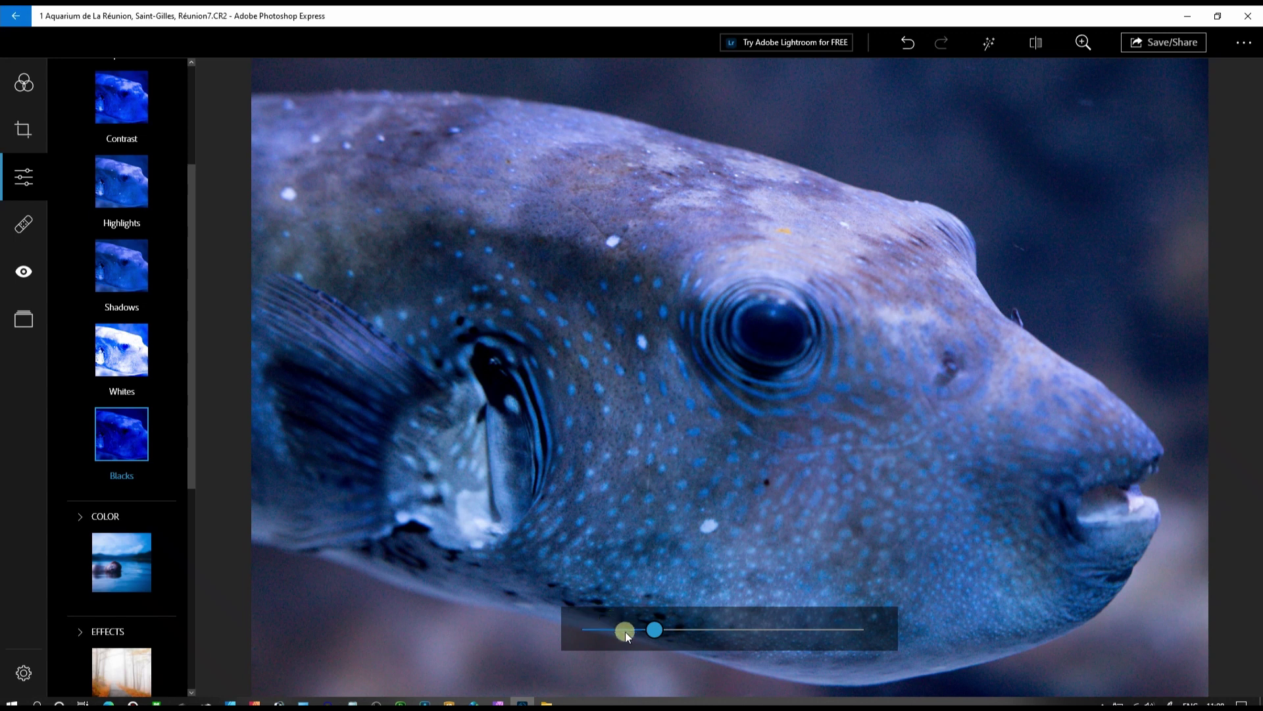
drag(654, 629, 642, 629)
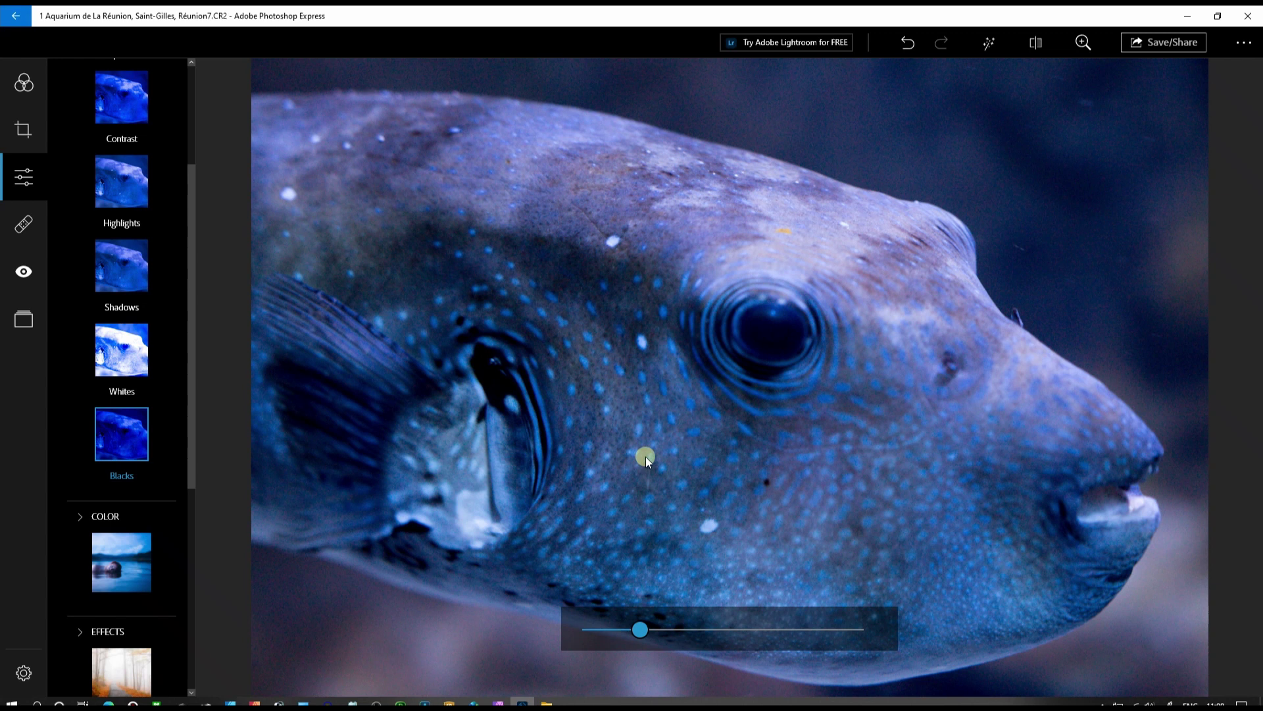
click(121, 367)
drag(728, 629, 794, 634)
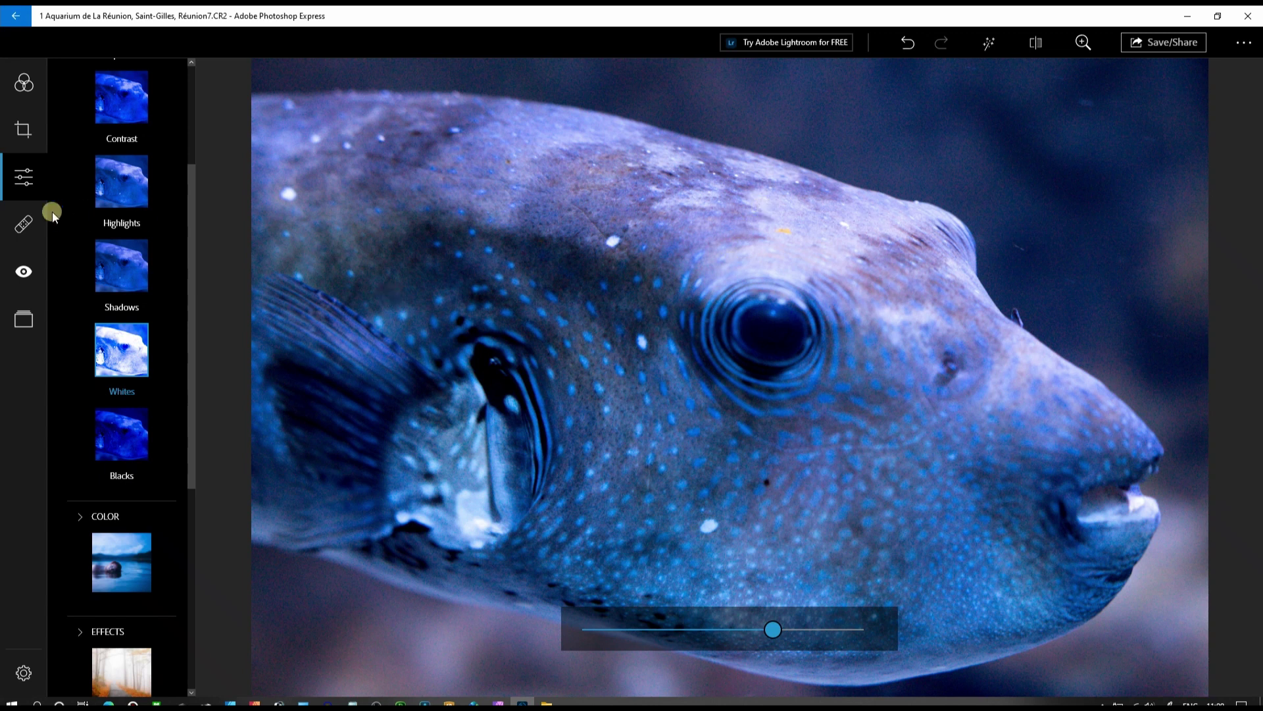
Step: Pull the highlights well down, then compare against the original
click(129, 178)
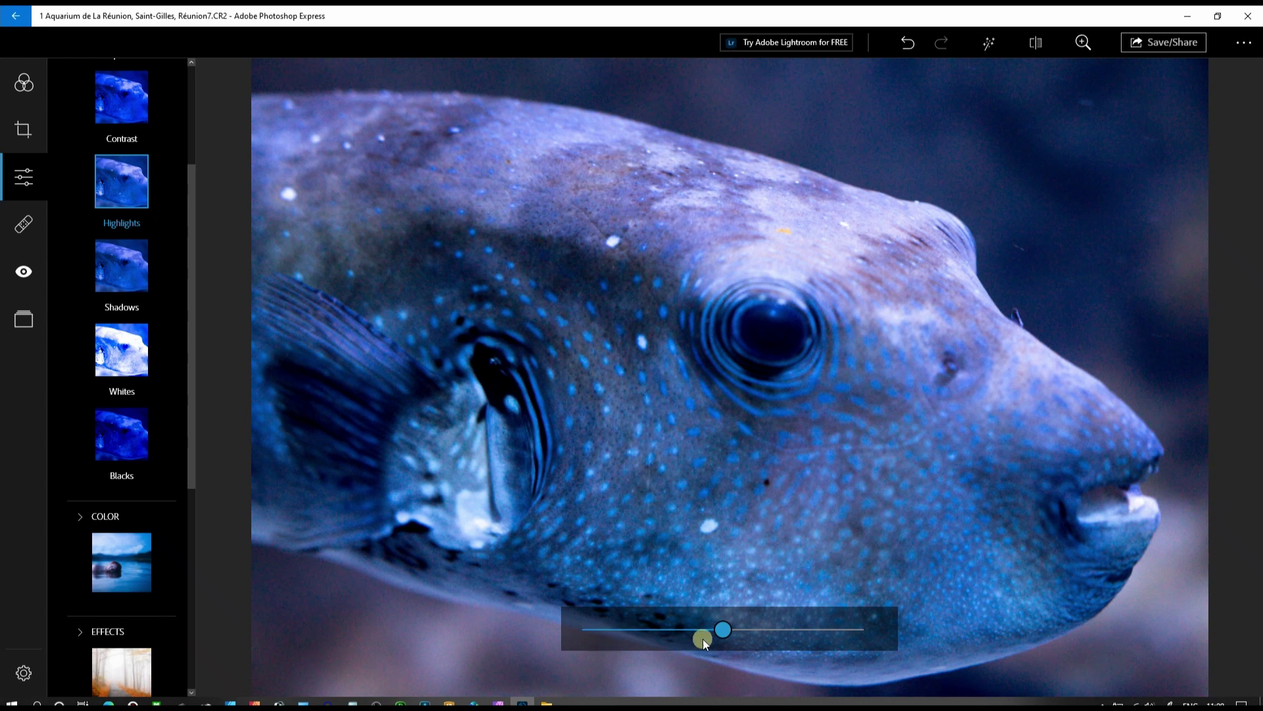
drag(699, 633, 635, 632)
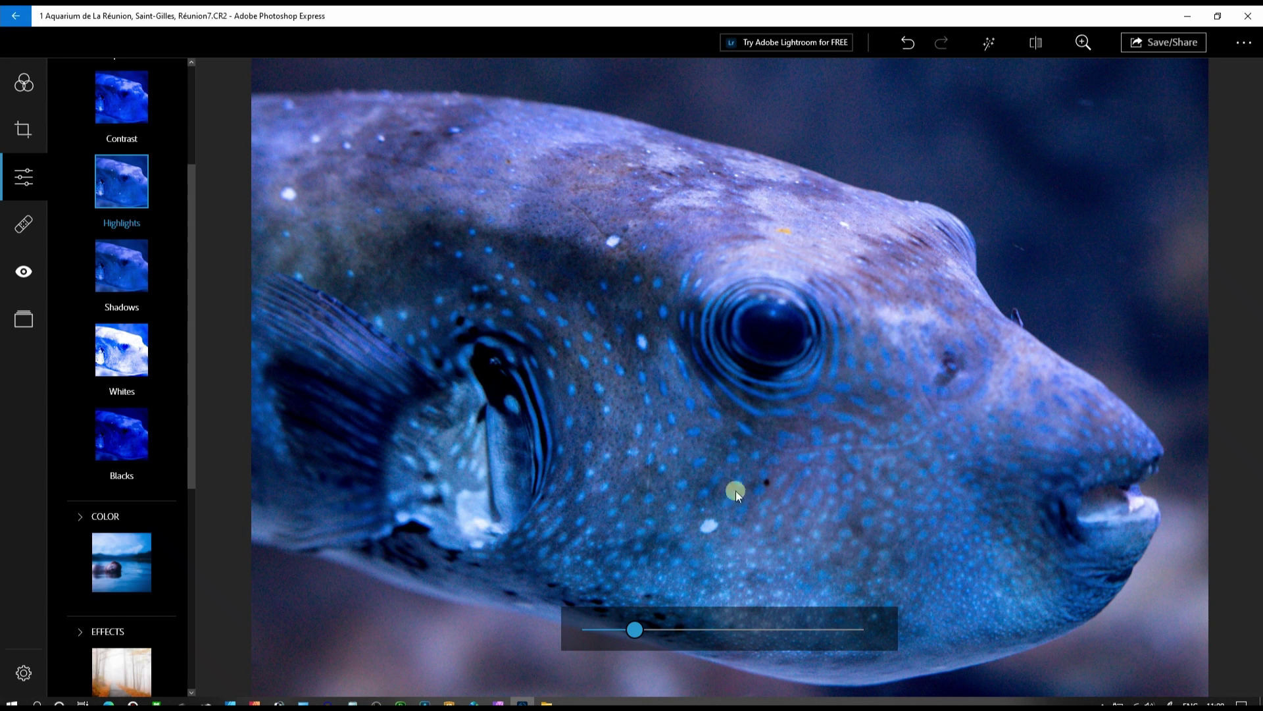
click(611, 633)
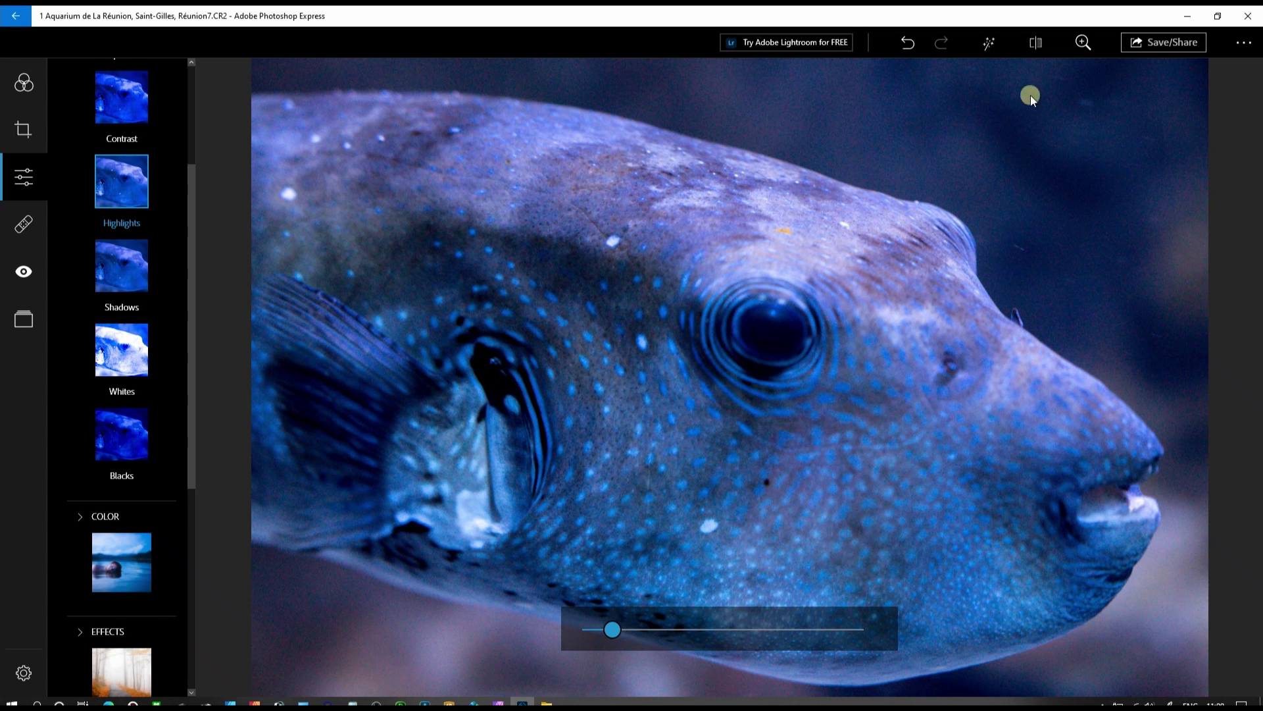
click(1033, 44)
click(1035, 44)
Step: Increase Clarity to 34 in the Effects adjustments
scroll(100, 579, down, 3)
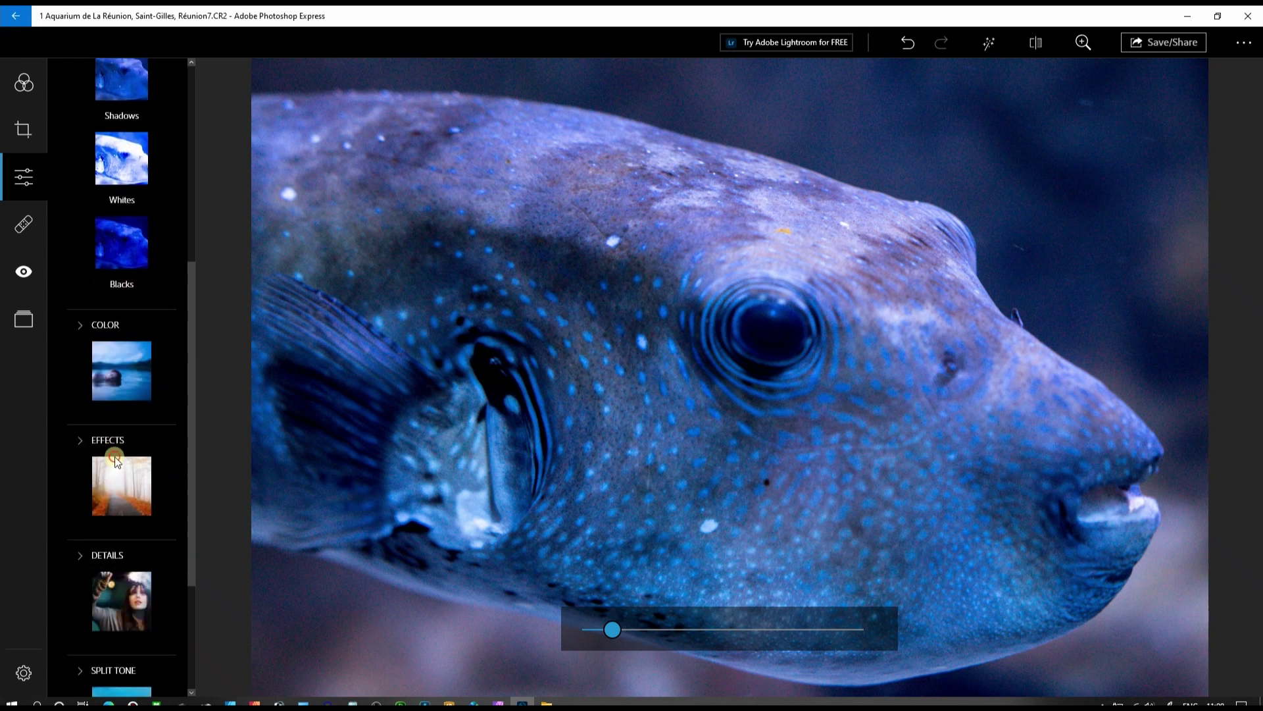
click(112, 495)
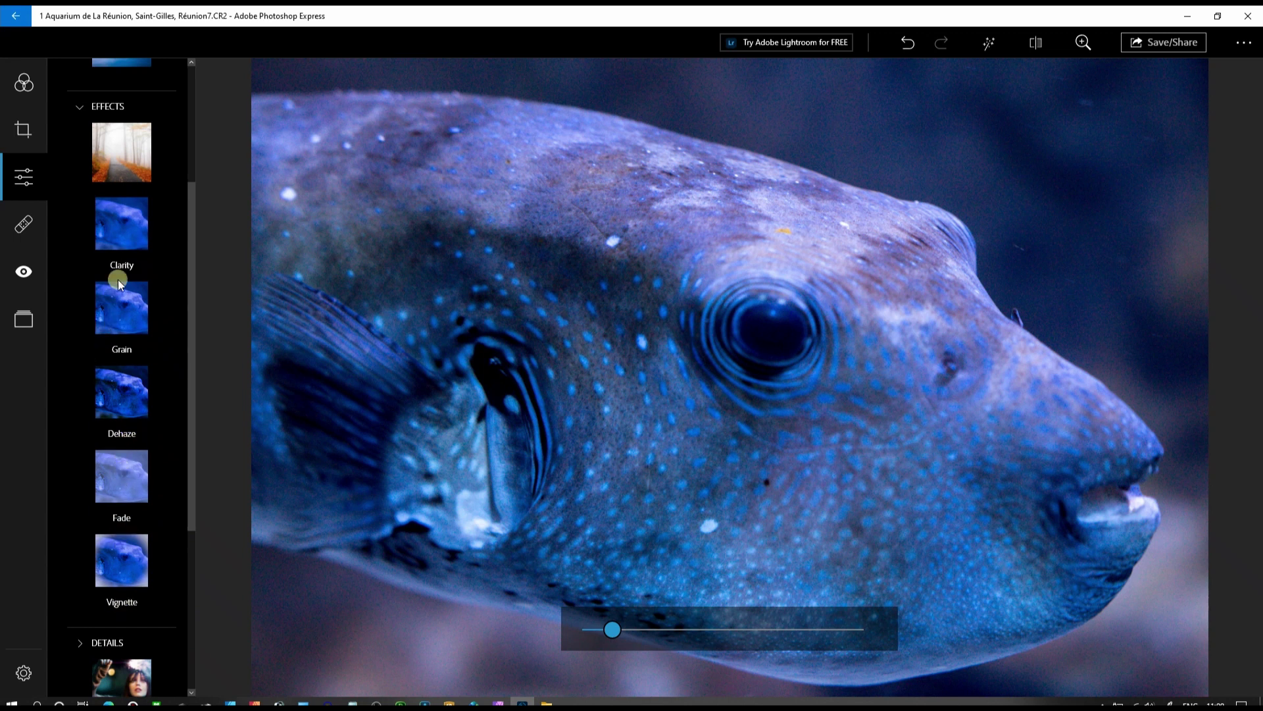
click(118, 215)
drag(711, 616, 770, 637)
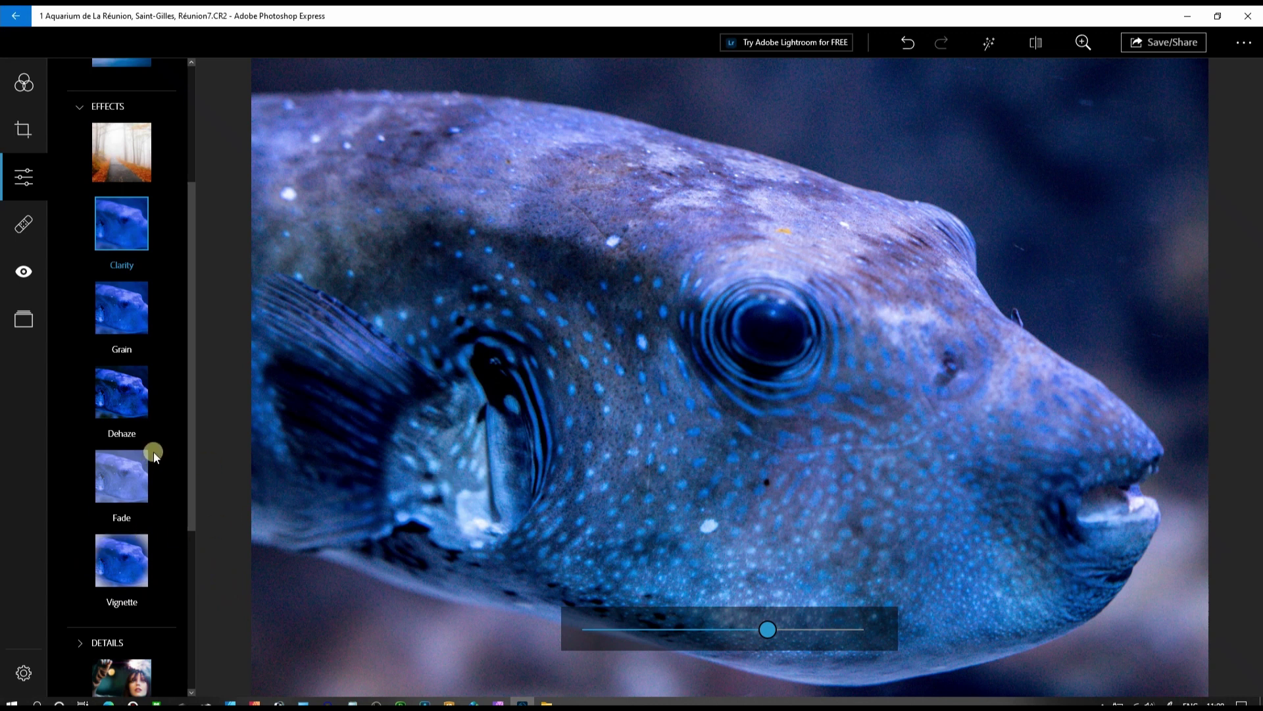
Step: Lift the Shadows to 37 and set the Exposure to about 8
scroll(111, 365, up, 3)
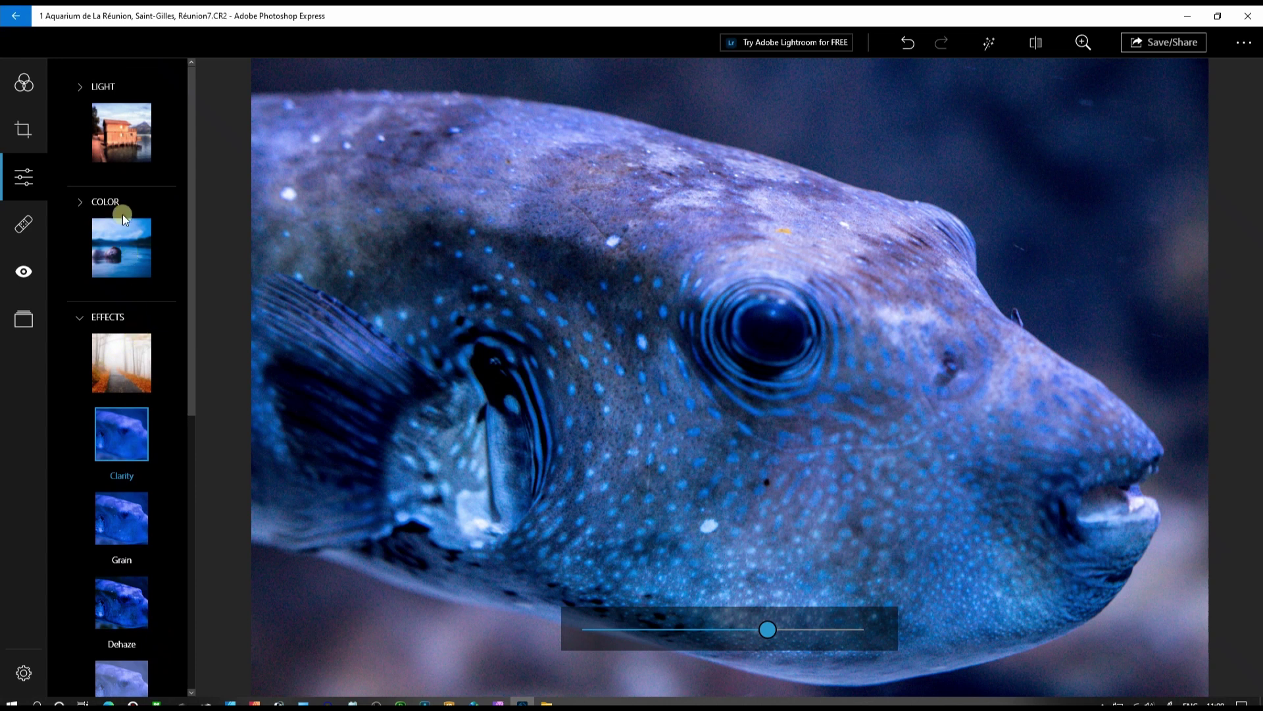
click(114, 133)
click(107, 494)
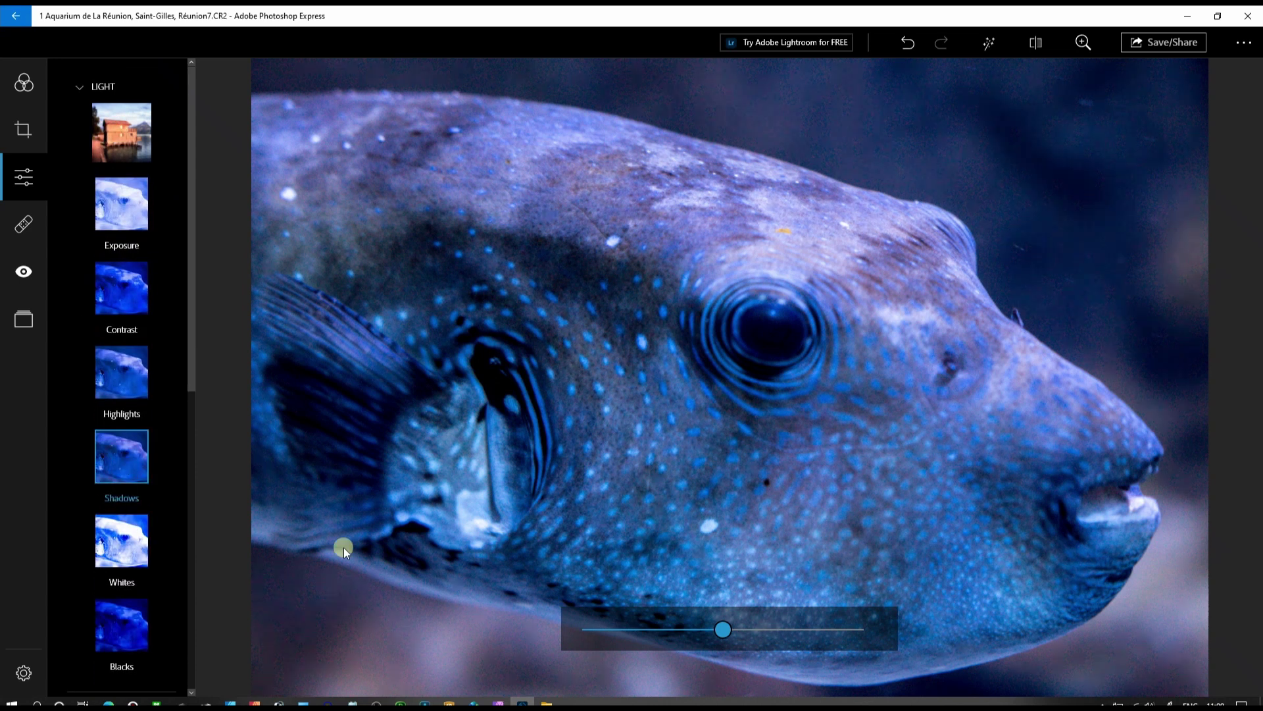
drag(749, 636, 851, 657)
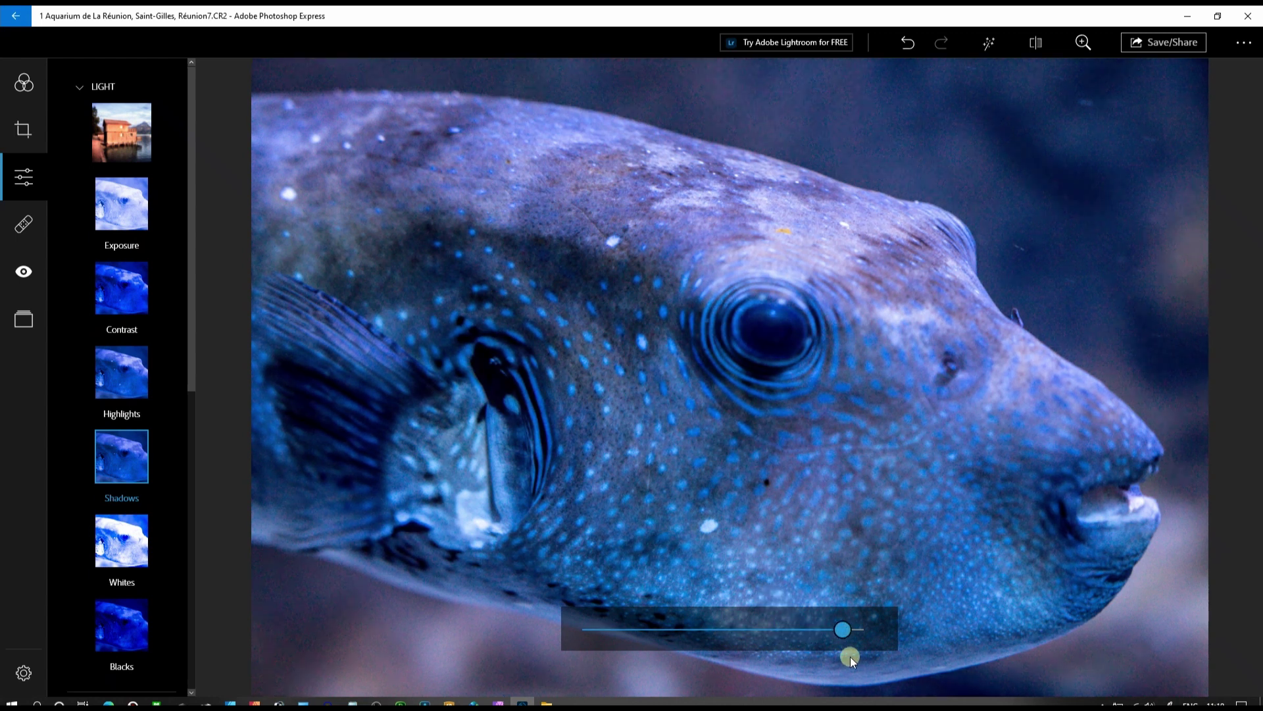
click(121, 209)
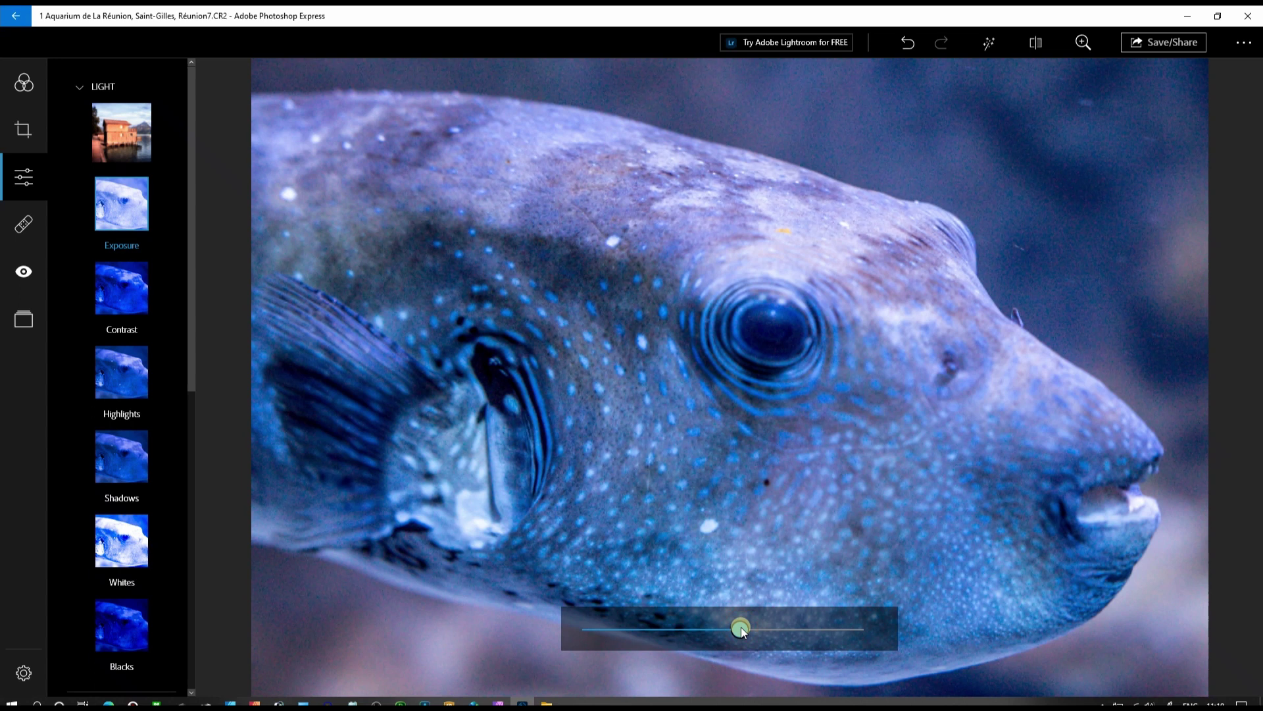
drag(741, 627, 727, 631)
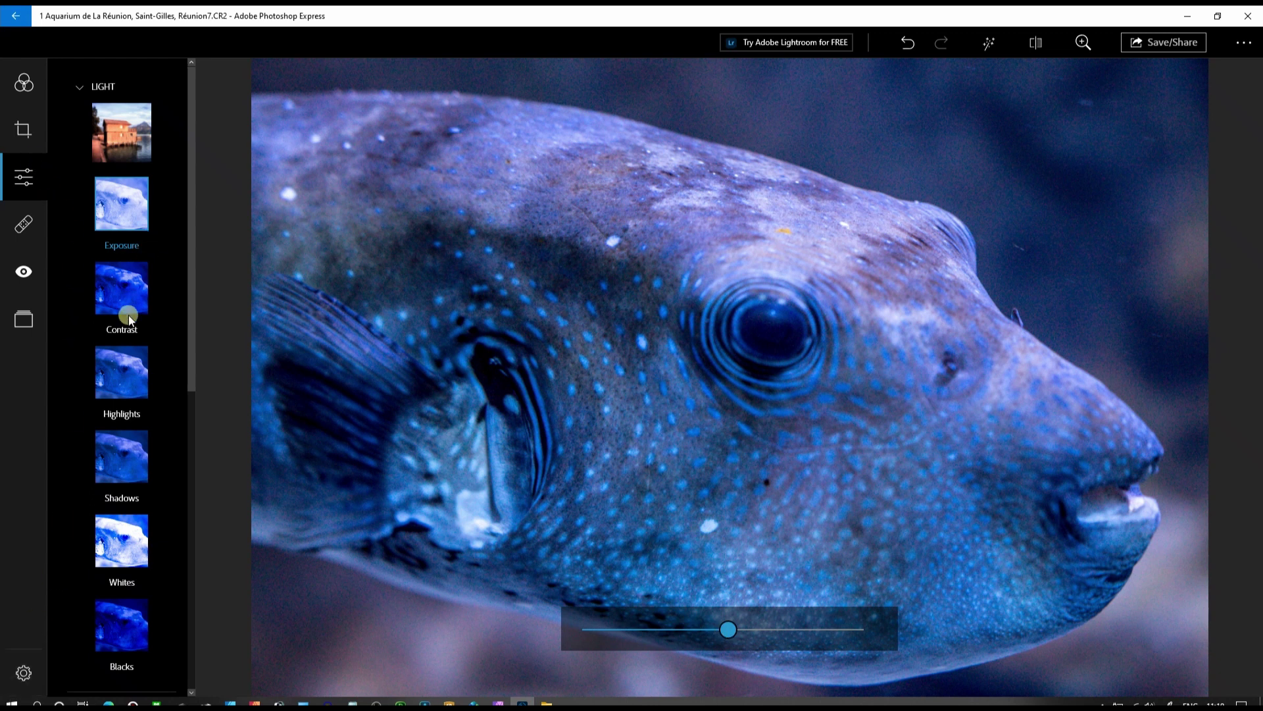
Step: Expand the Details adjustments and zoom in closely on the fish's eye
scroll(125, 323, down, 7)
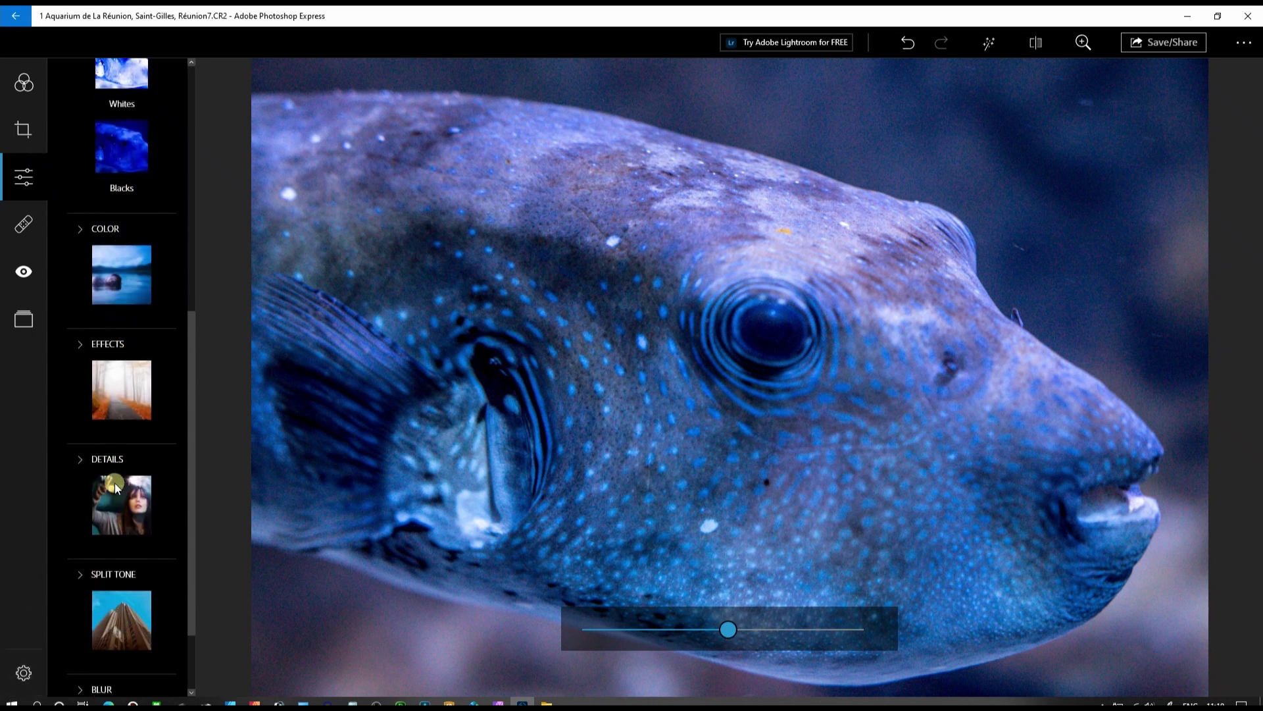
click(113, 489)
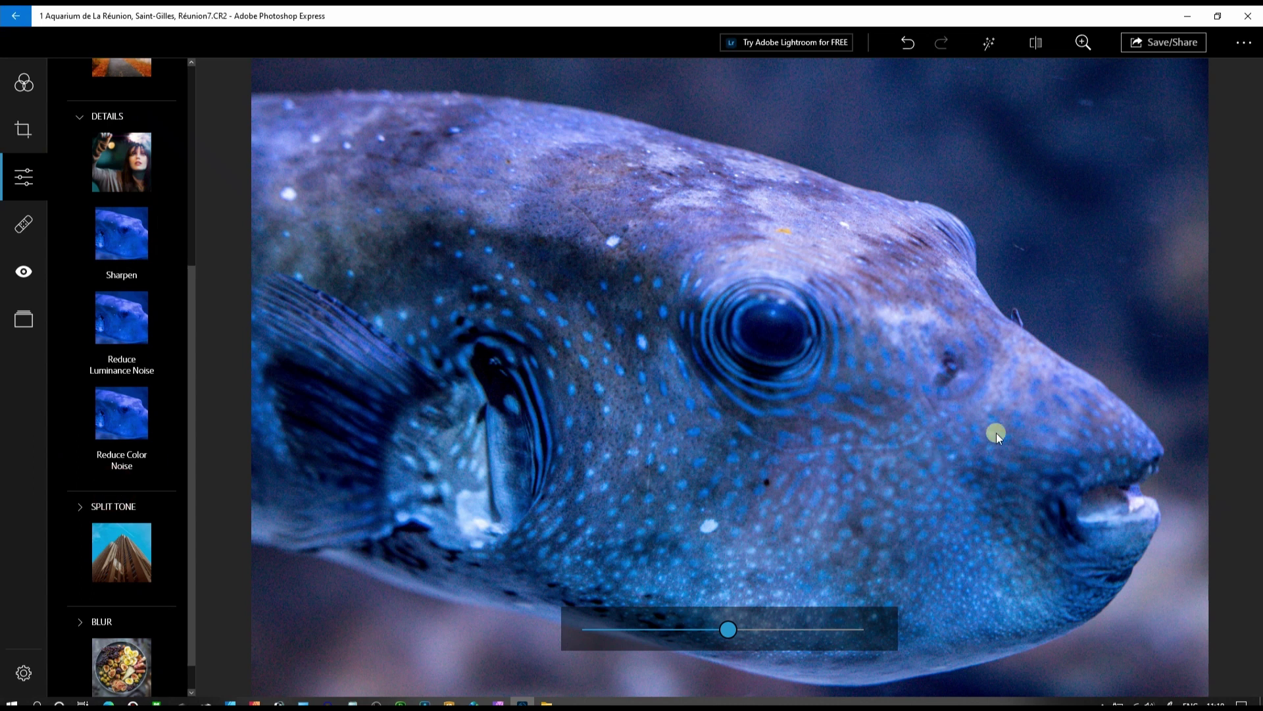
click(1082, 52)
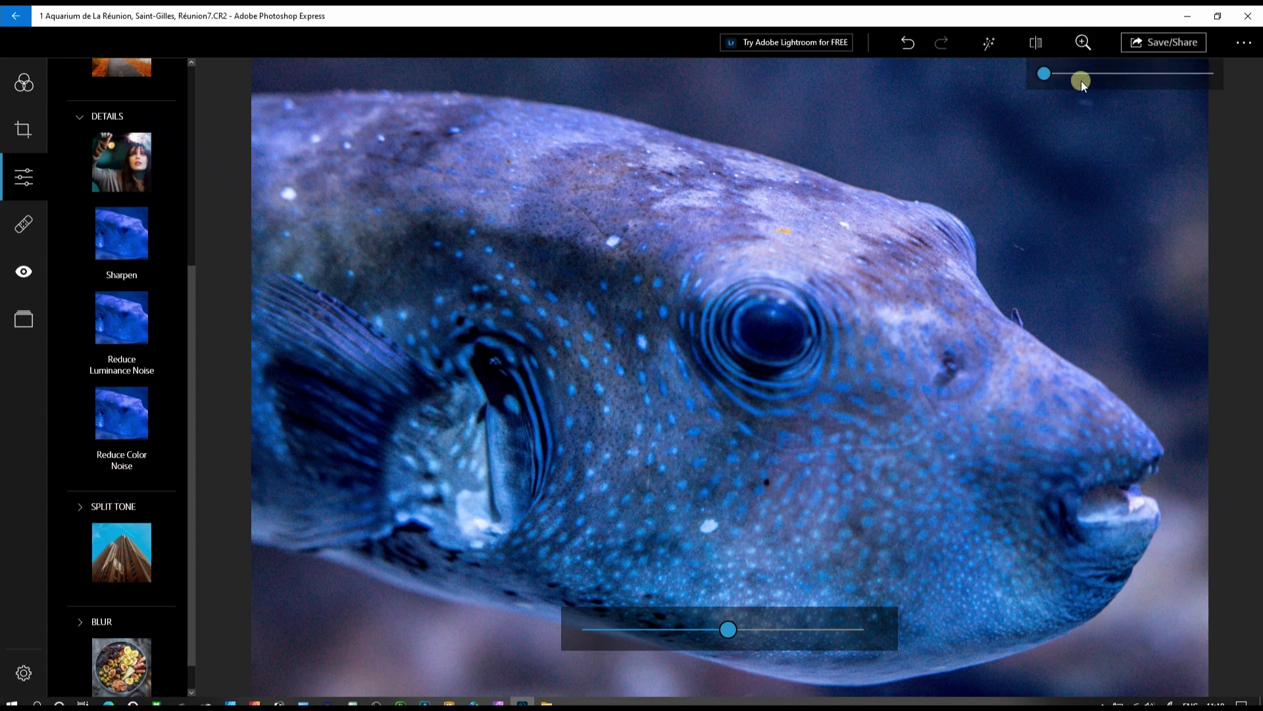
drag(1081, 81, 1117, 225)
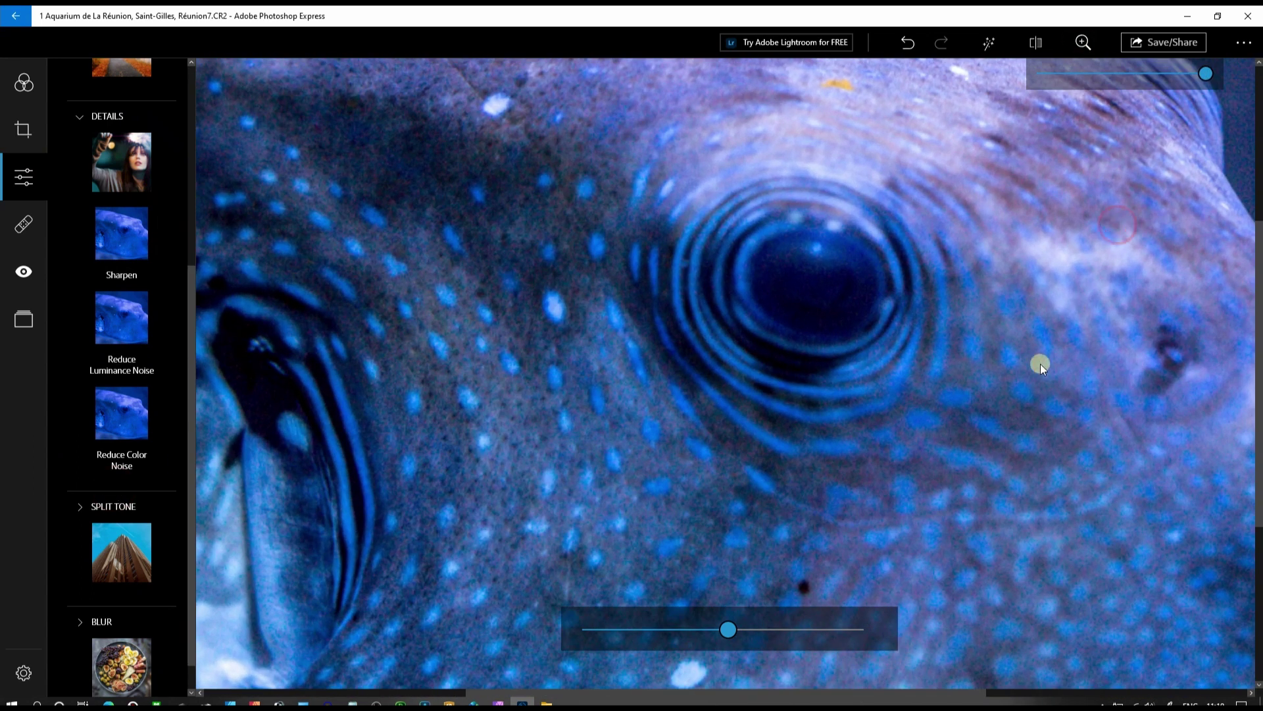
drag(1252, 377, 1133, 125)
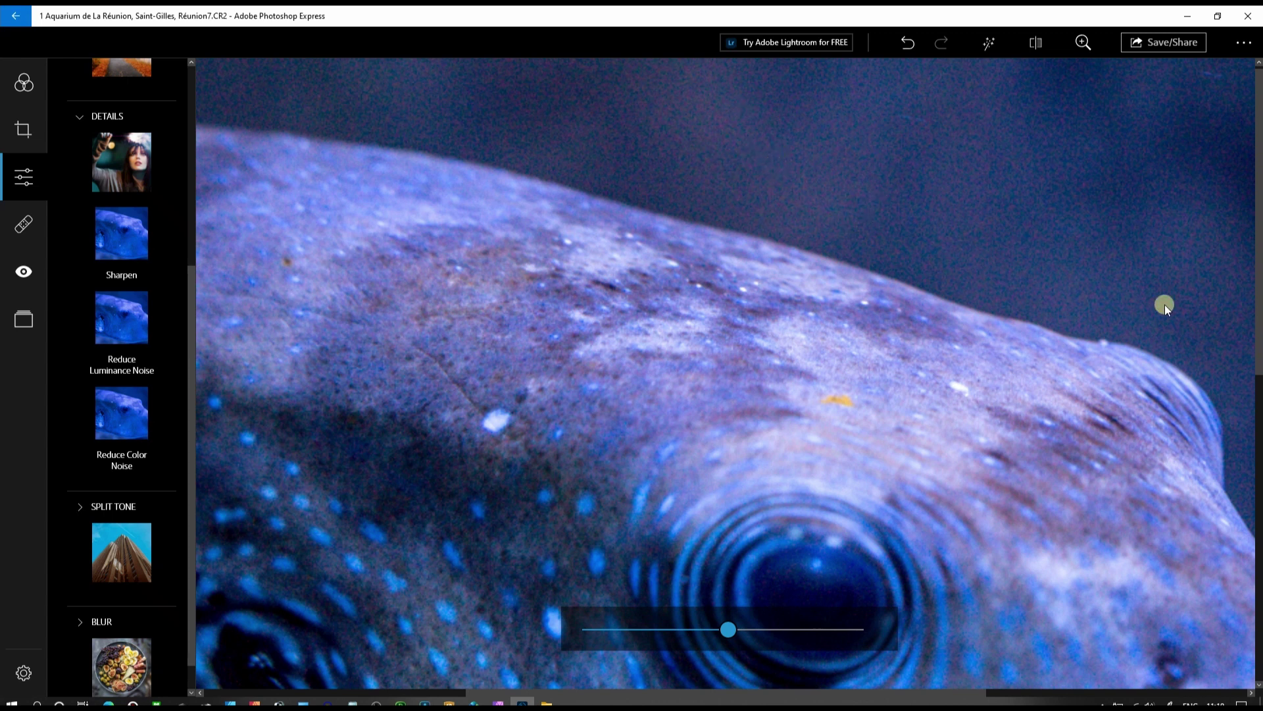
drag(1257, 329, 1258, 479)
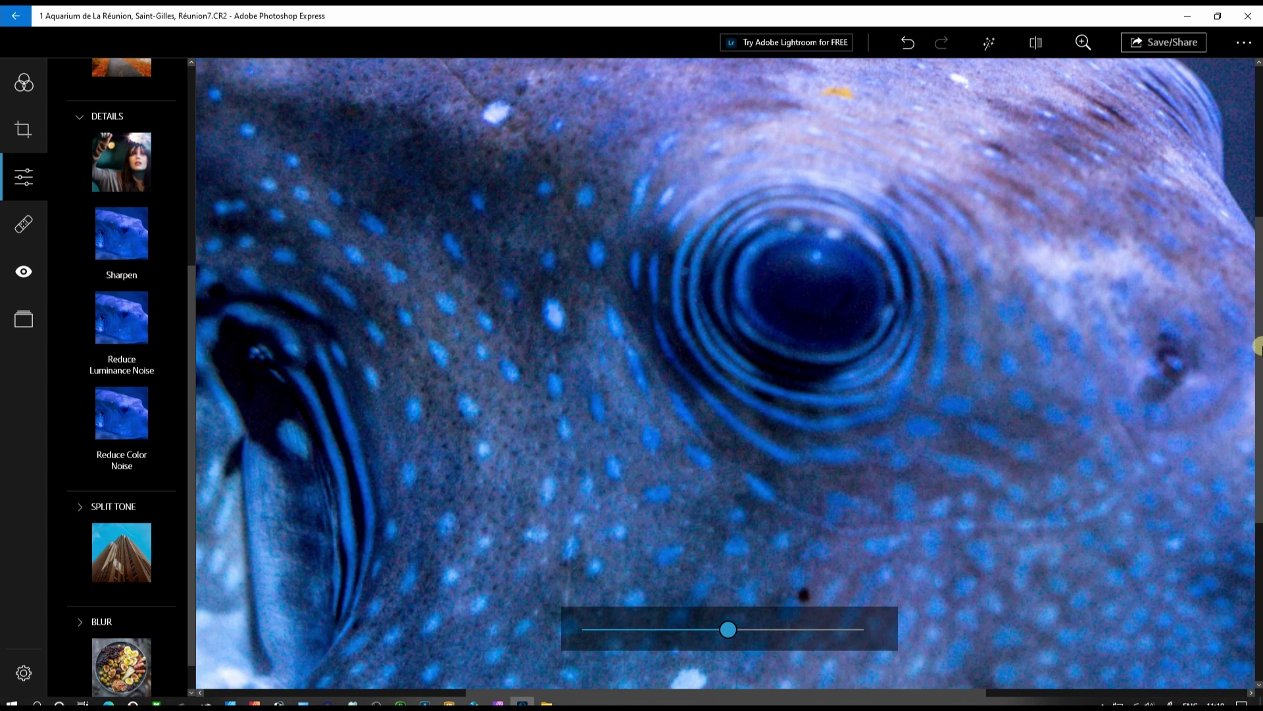
drag(1258, 337, 1258, 213)
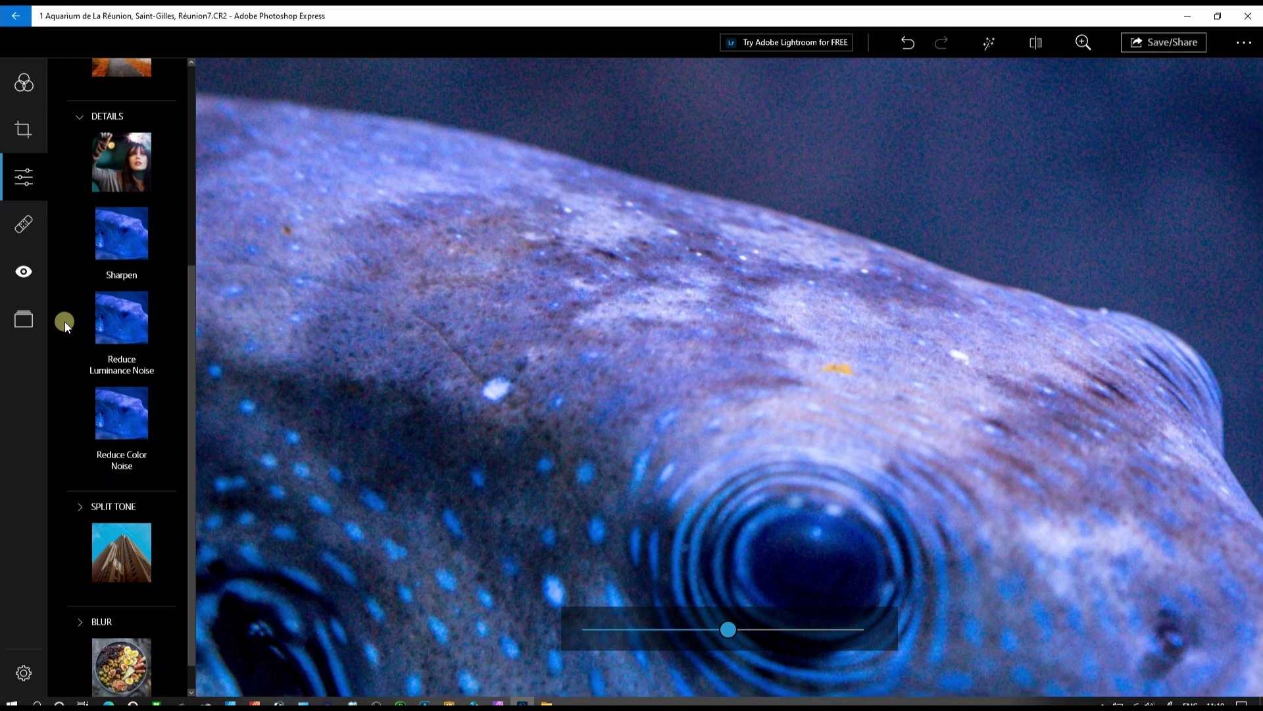
Step: Set Reduce Color Noise to 31, try luminance noise reduction, and compare with the original
click(113, 414)
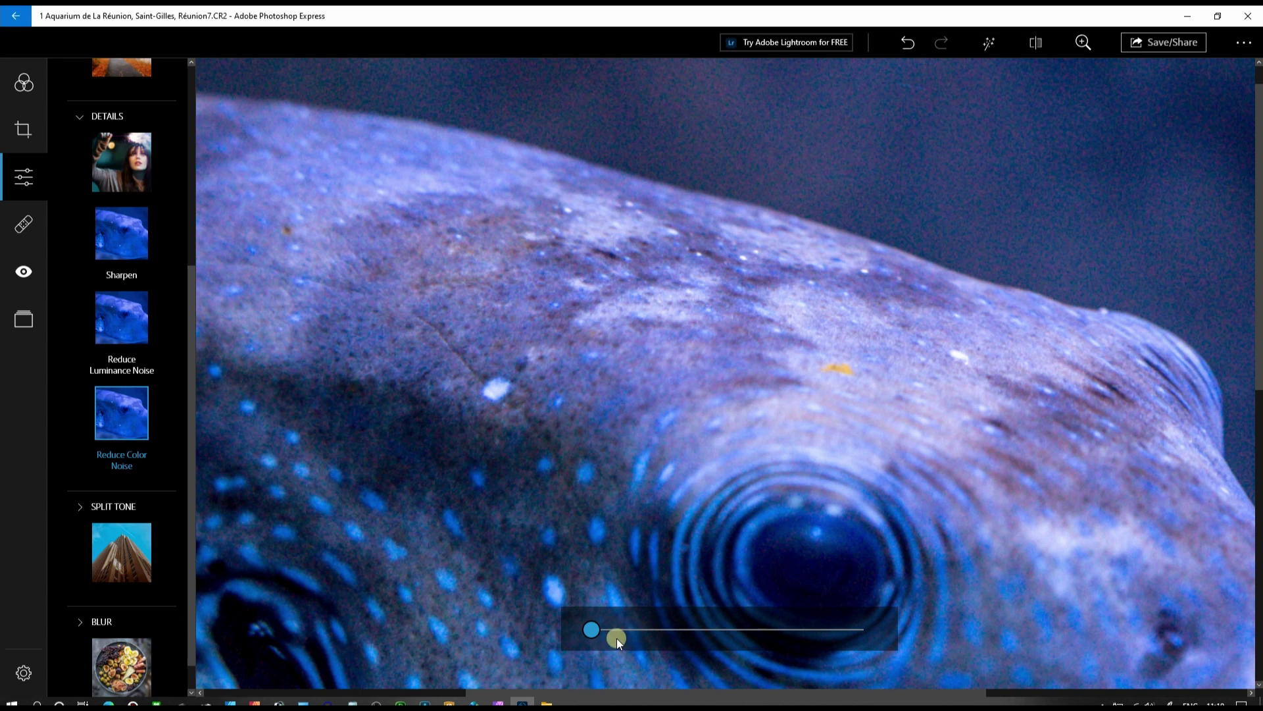
drag(618, 637, 676, 635)
click(127, 337)
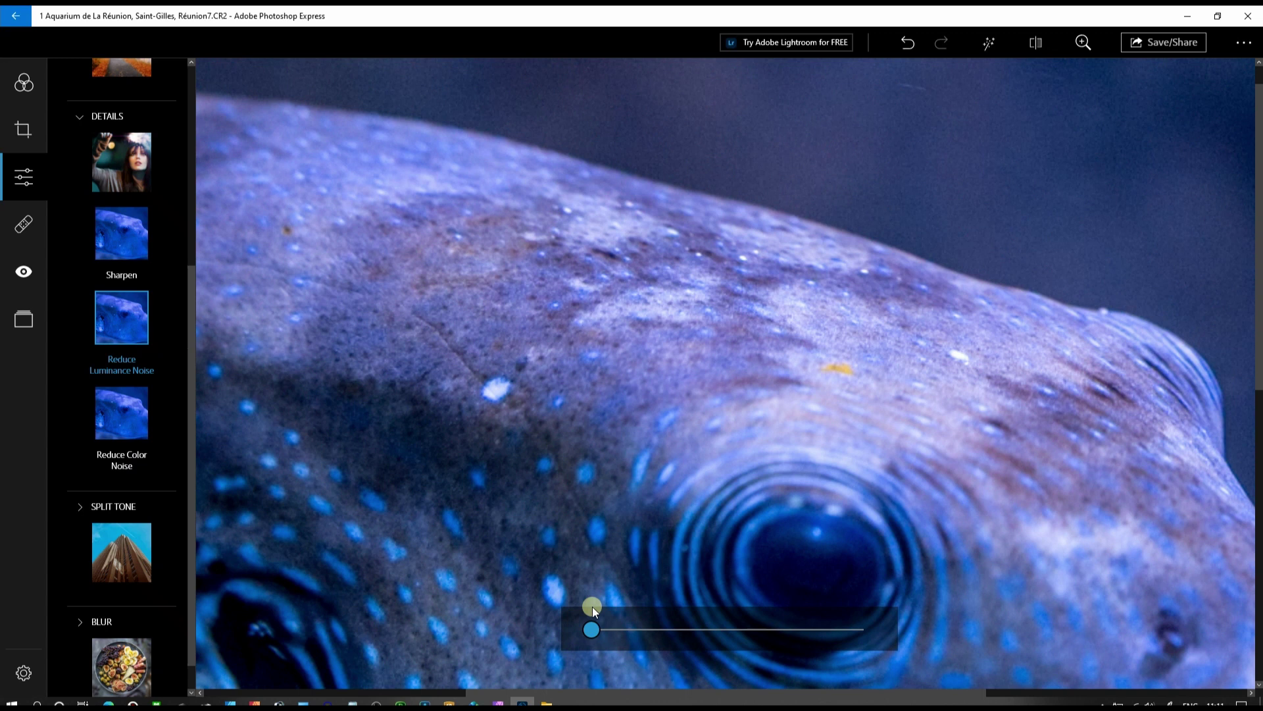
drag(600, 631, 637, 629)
click(1038, 46)
Step: Raise the Sharpen amount to a high value
click(113, 256)
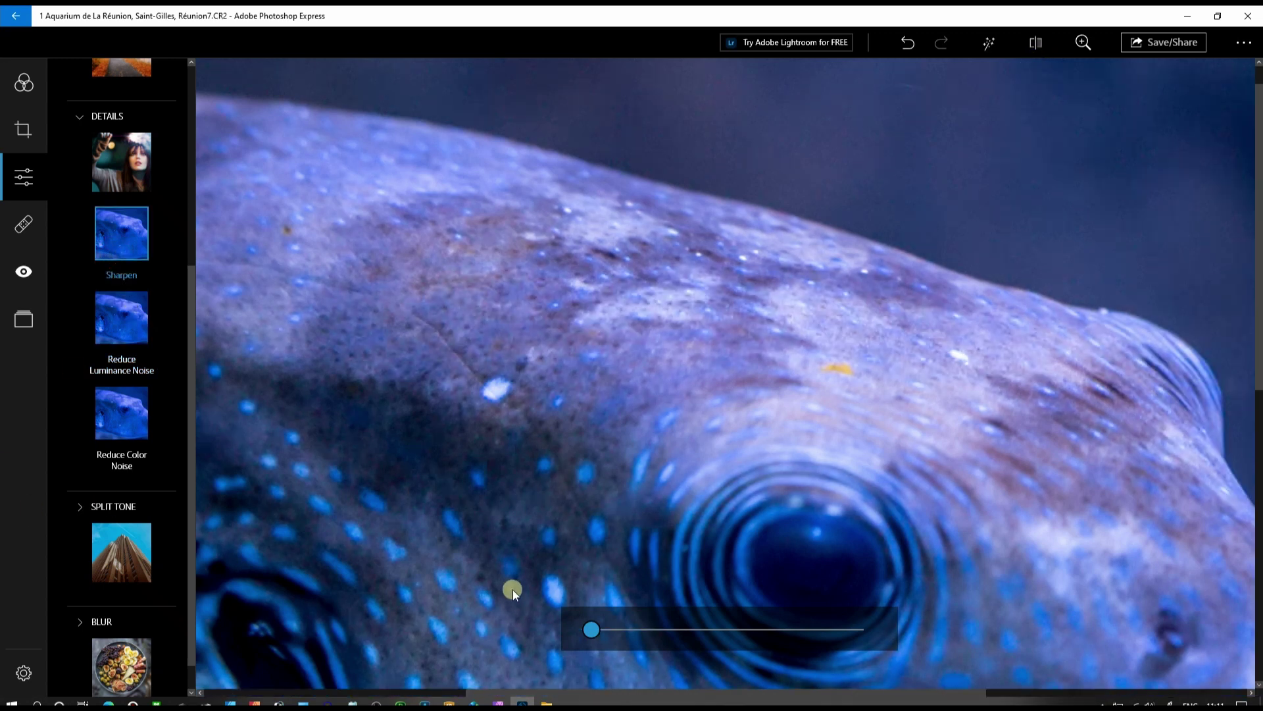
click(602, 631)
click(655, 631)
click(706, 631)
click(738, 629)
click(804, 629)
drag(987, 693, 835, 693)
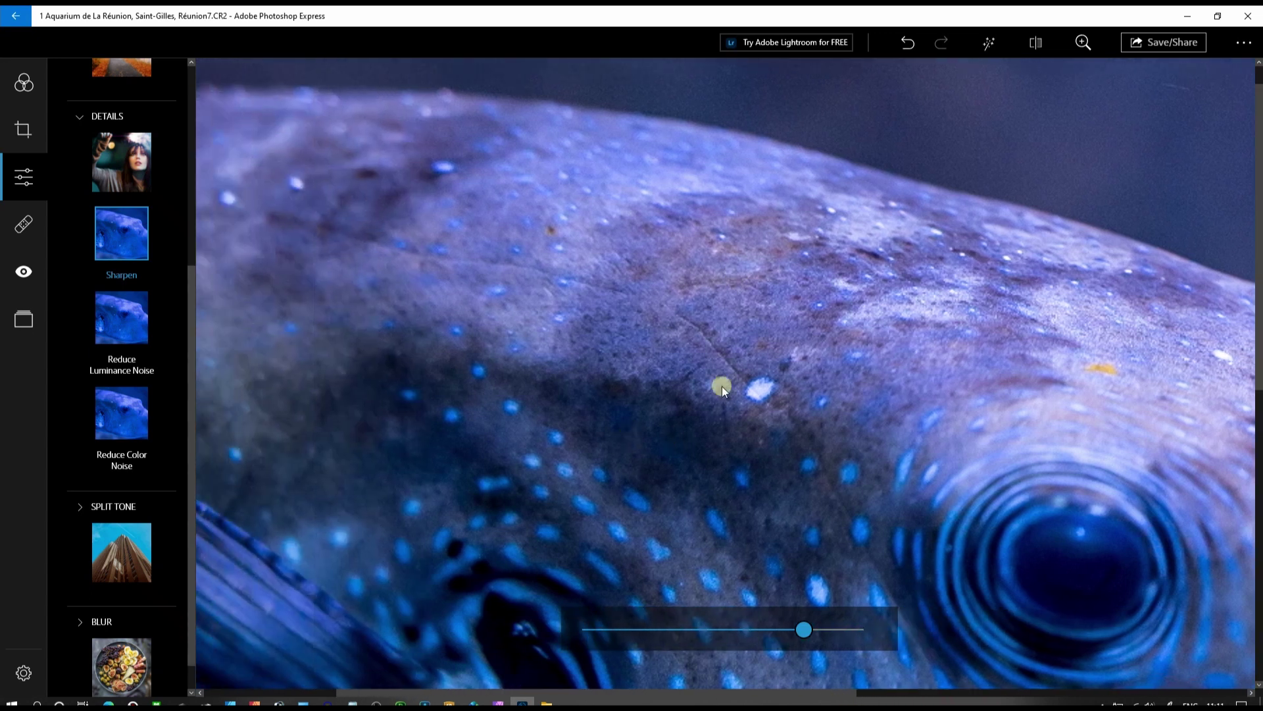
key(Right)
key(Right)
key(Right)
key(Right)
Step: Zoom out to show the whole pufferfish
click(1081, 42)
drag(1095, 69, 1018, 78)
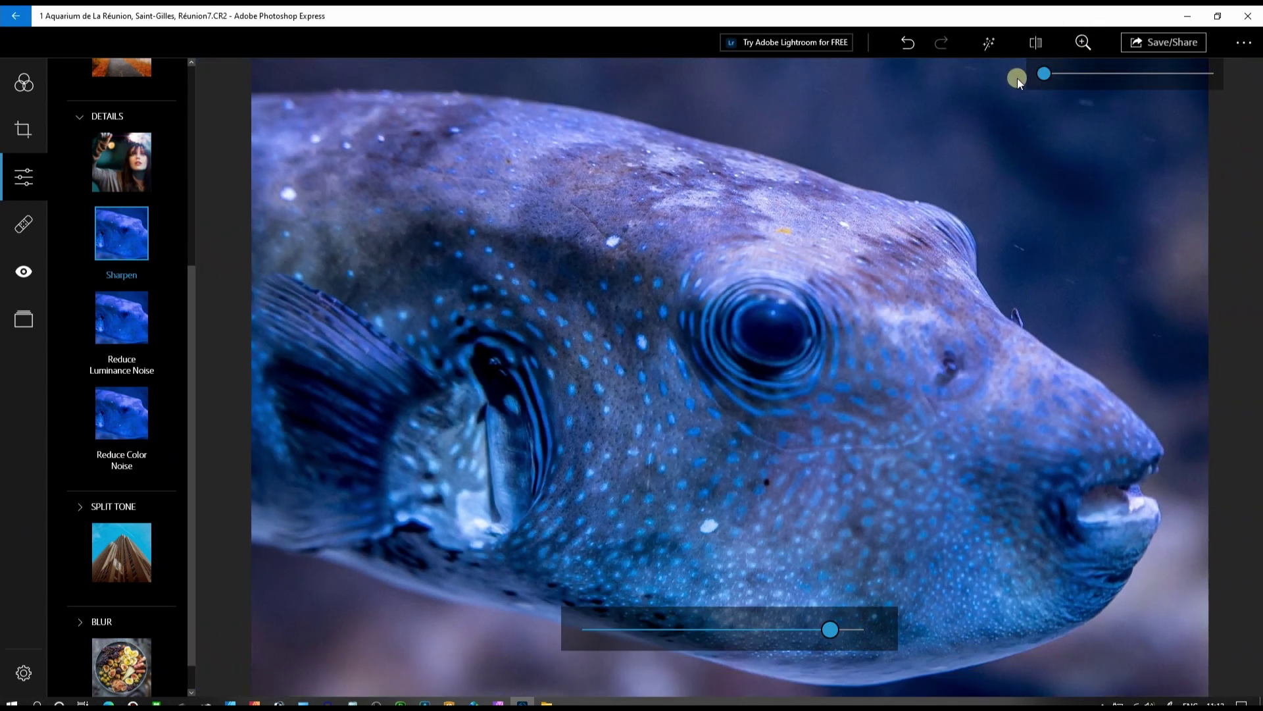
click(776, 421)
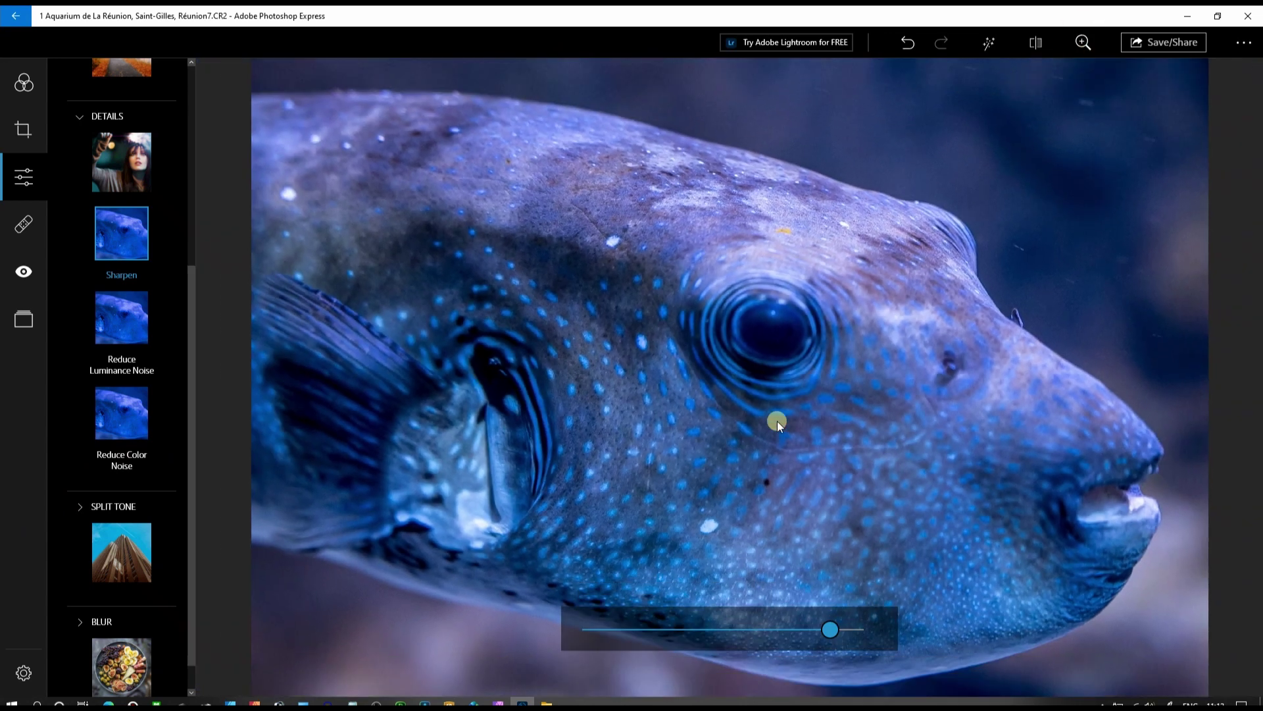
Step: Give the Split Tone highlights a warm hue of 44 with raised saturation
click(96, 557)
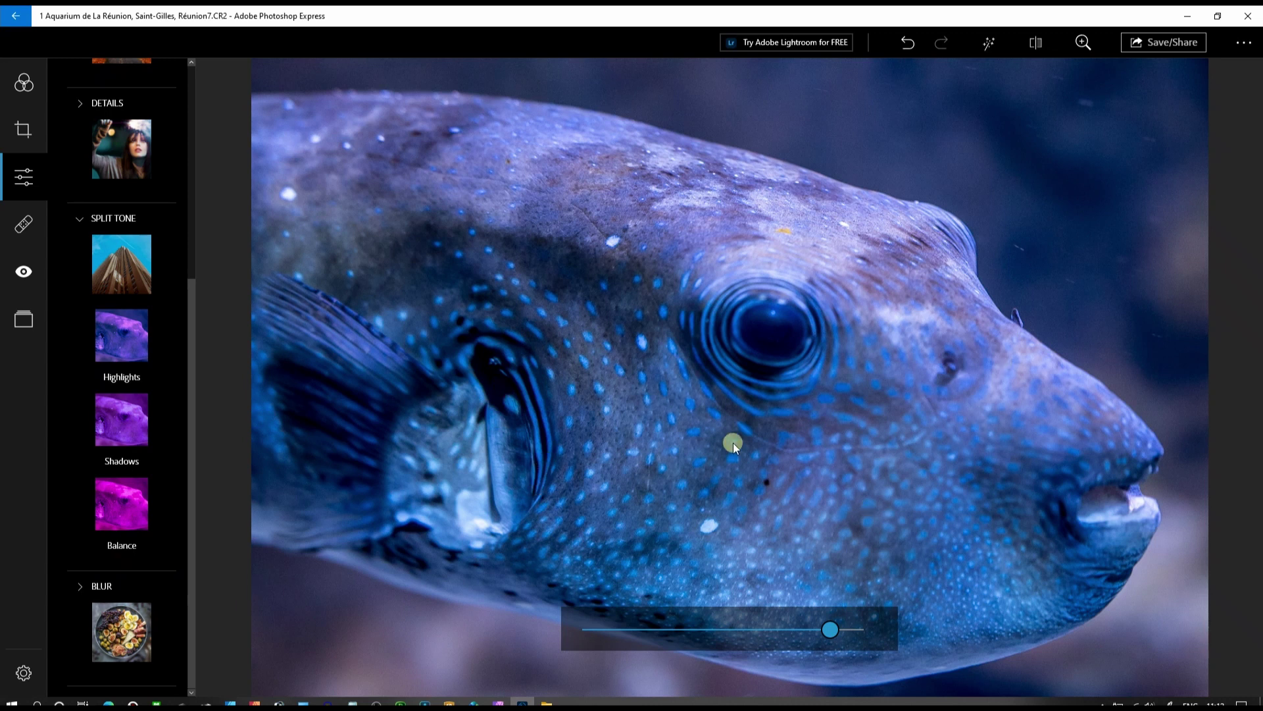
click(106, 343)
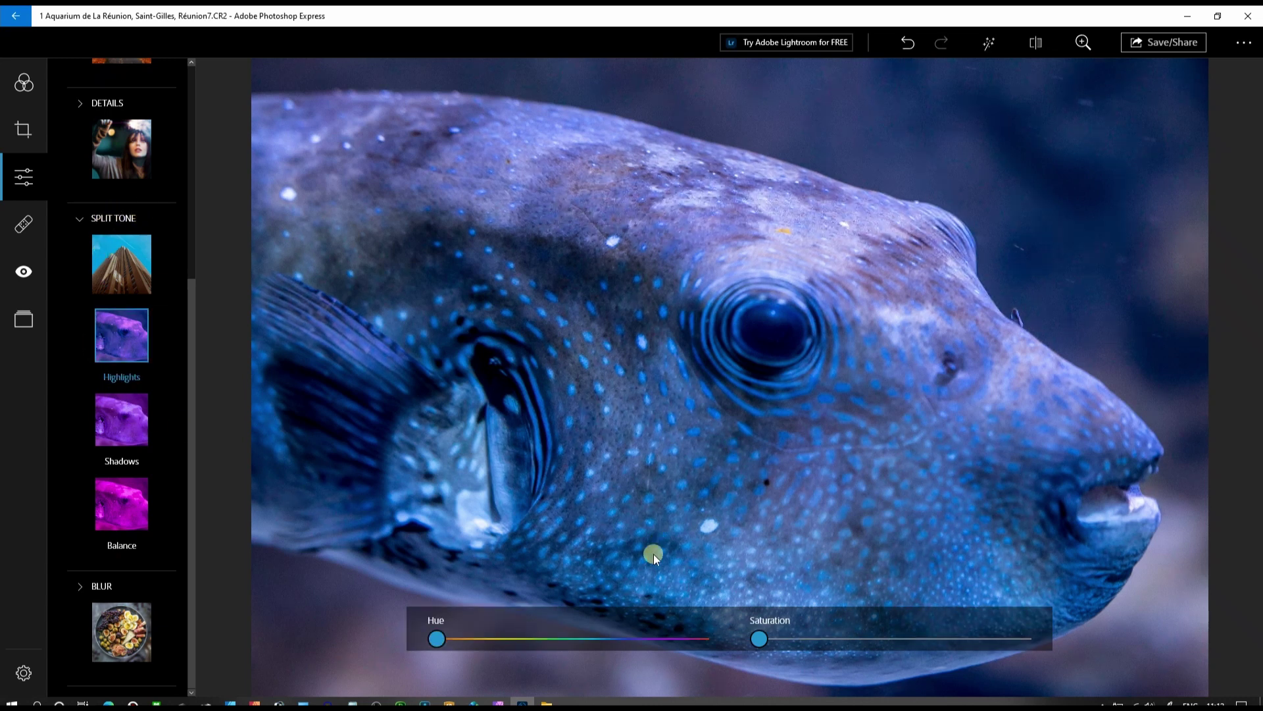
mouse_move(441, 647)
mouse_down()
mouse_move(605, 645)
mouse_move(454, 645)
mouse_up()
drag(763, 641, 812, 645)
drag(459, 643, 477, 639)
Step: Tint the split-tone shadows with a slight hue shift and low saturation
click(115, 400)
drag(428, 644, 459, 643)
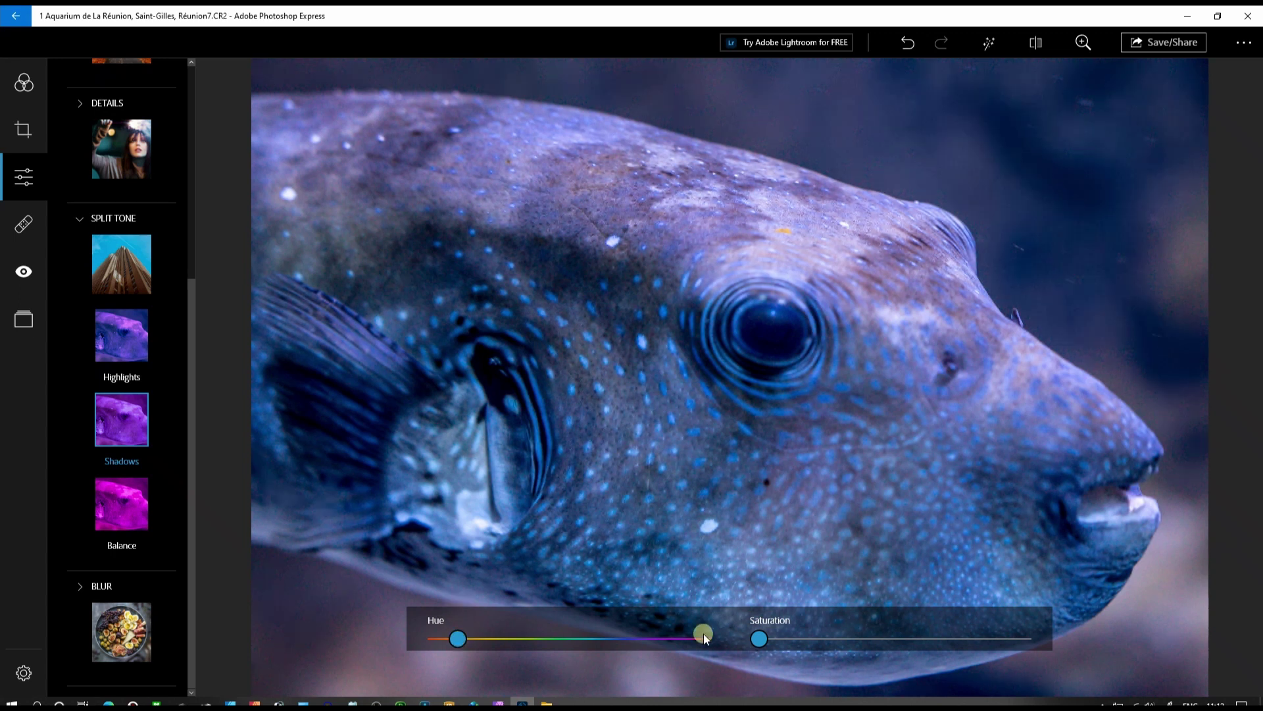
drag(785, 633, 792, 641)
click(798, 637)
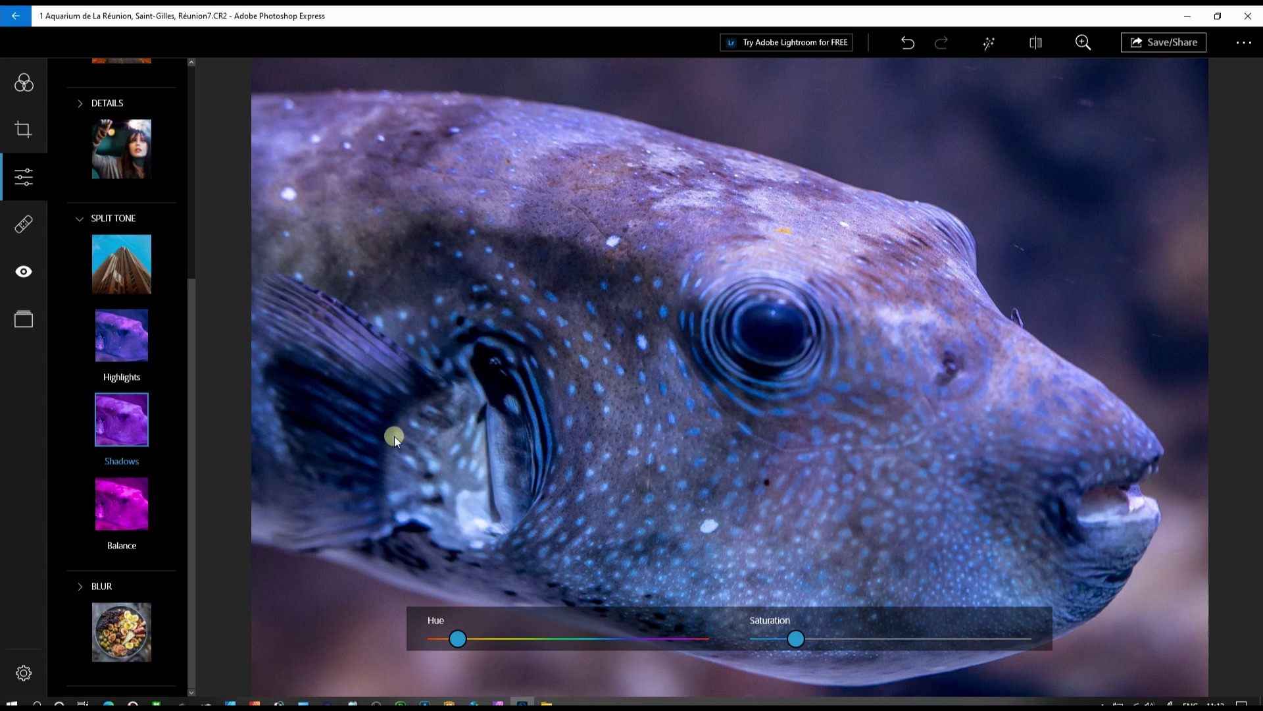
click(11, 188)
click(1035, 44)
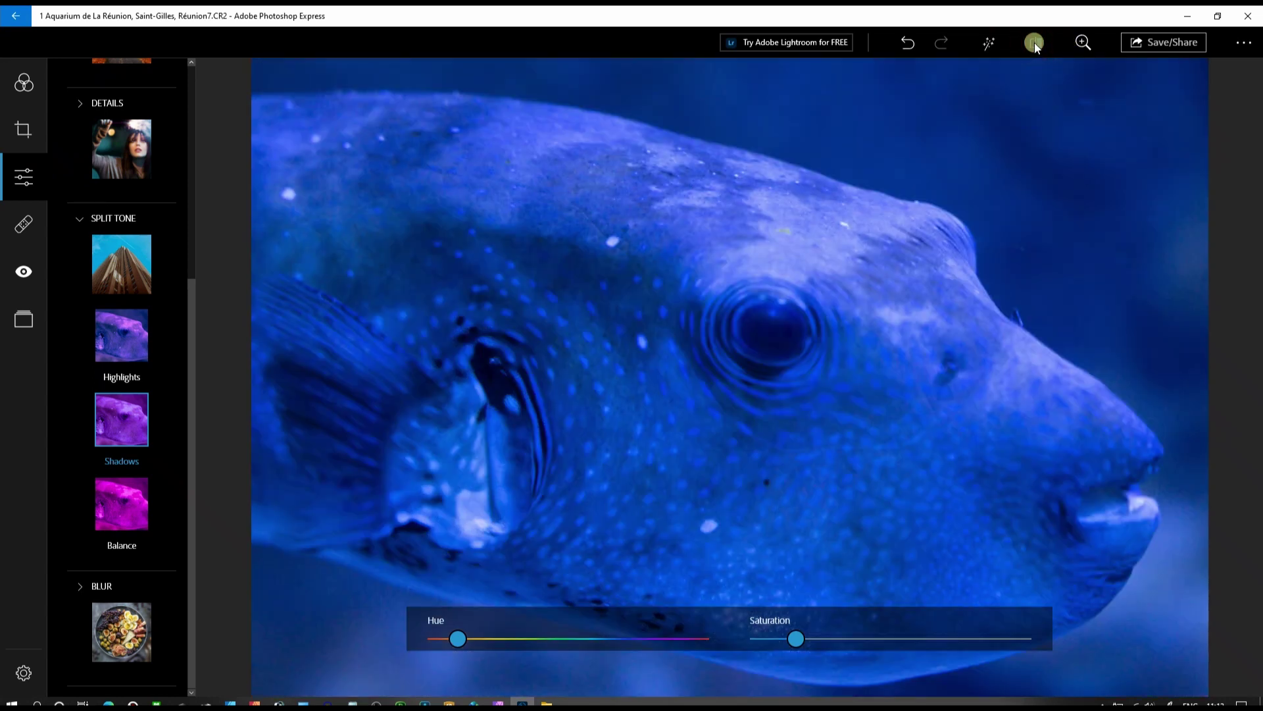
click(1035, 42)
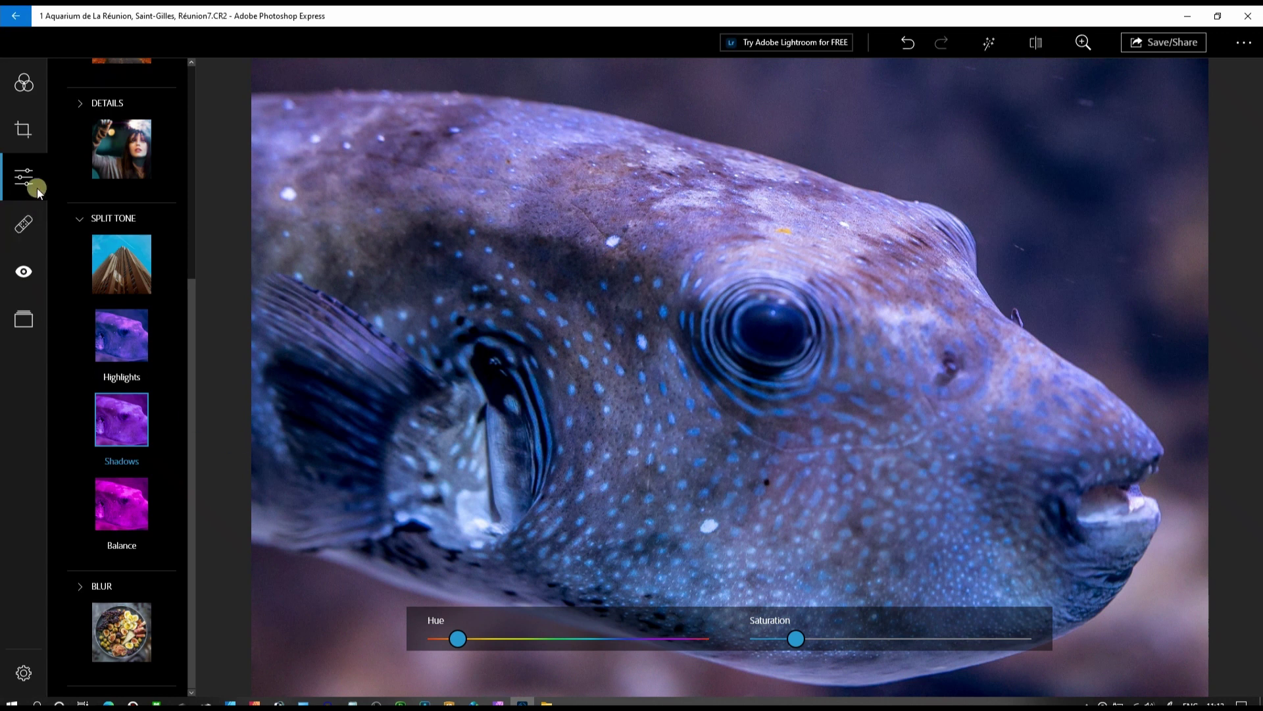
Step: Start a crop and preview the FB Profile, Square, FB Cover and Instagram ratios
click(5, 128)
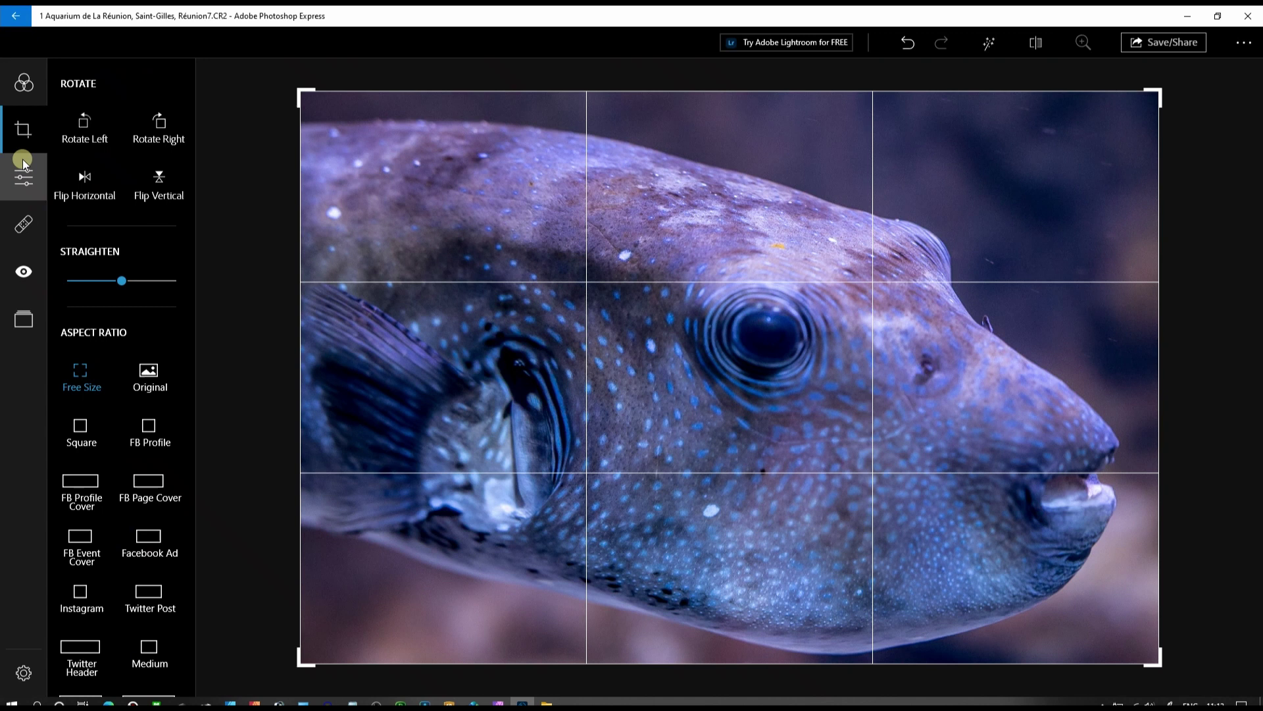
click(152, 426)
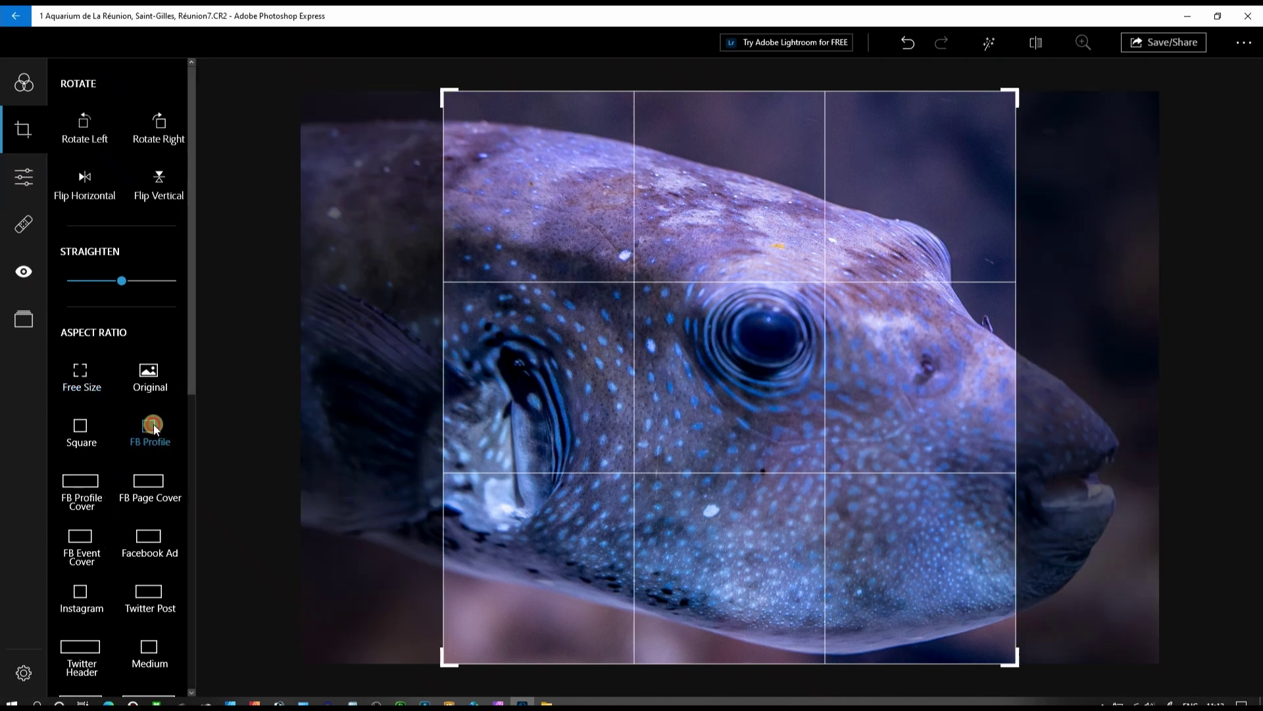
click(89, 443)
click(86, 488)
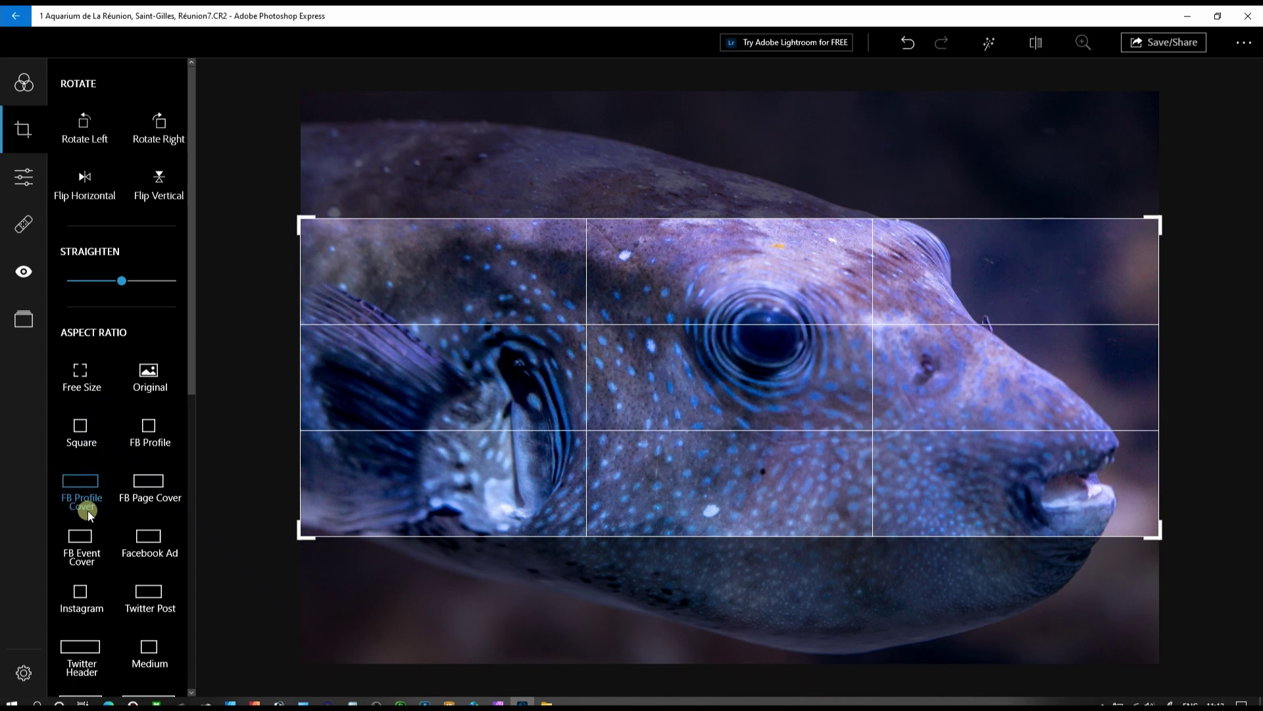
click(154, 490)
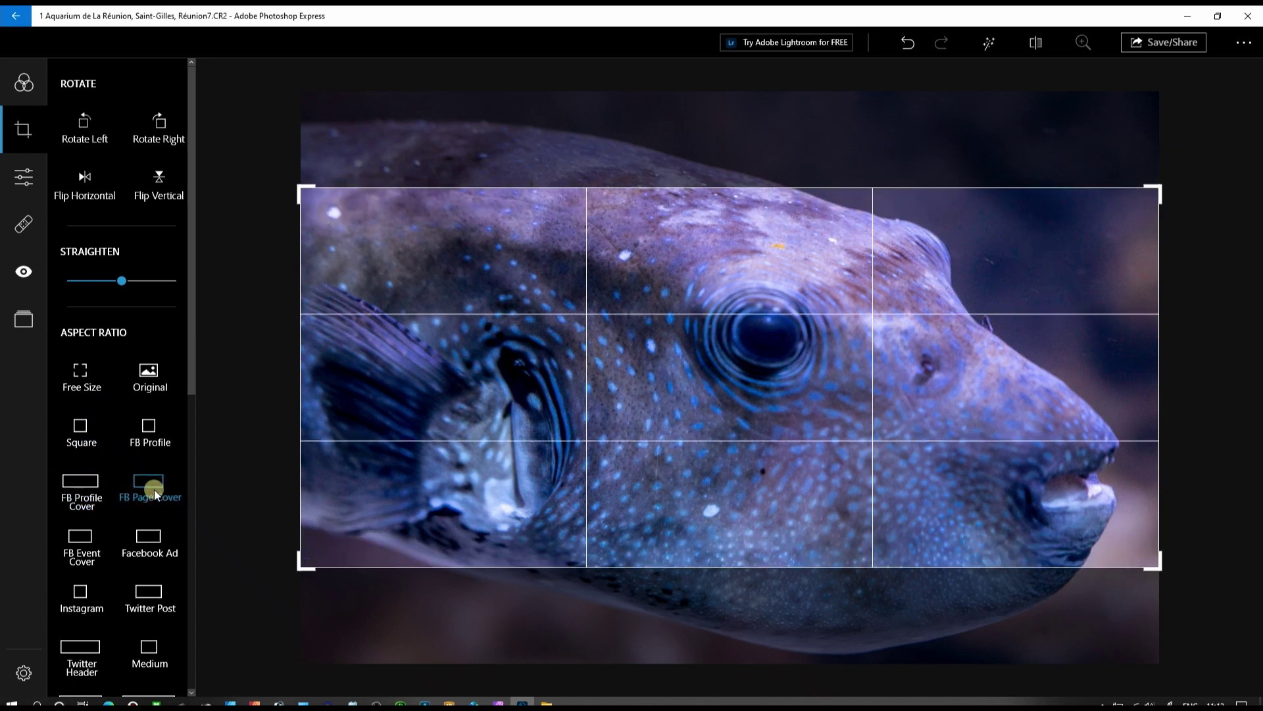
click(79, 595)
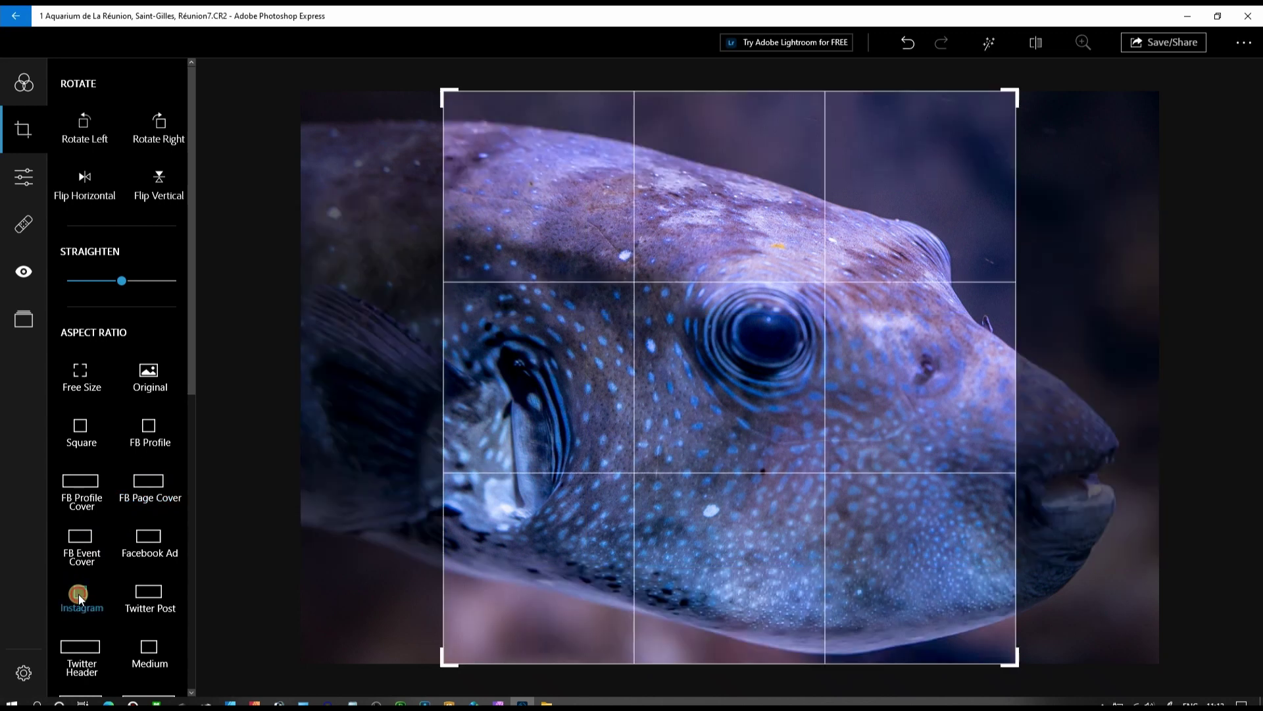
drag(697, 447, 806, 437)
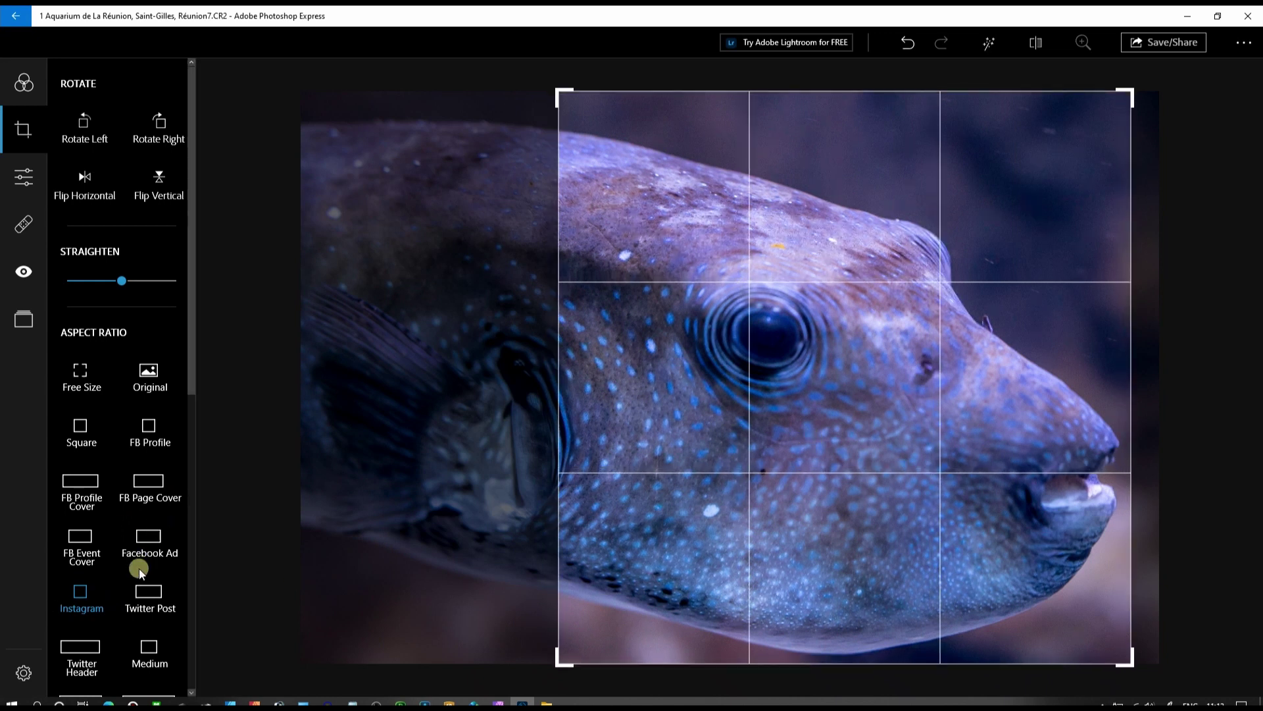
Step: Preview the Twitter Post, LinkedIn Background, ETSY Cover and Pinterest ratios, then return to free size
click(153, 599)
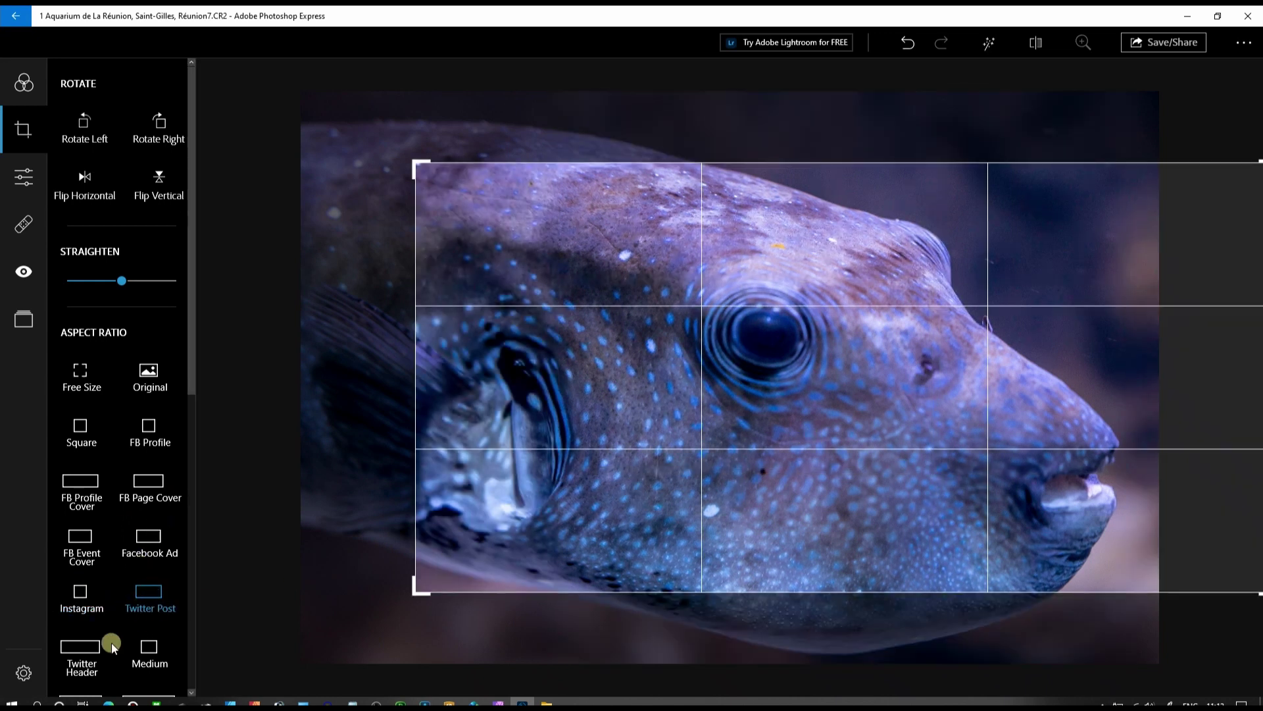
scroll(146, 647, down, 2)
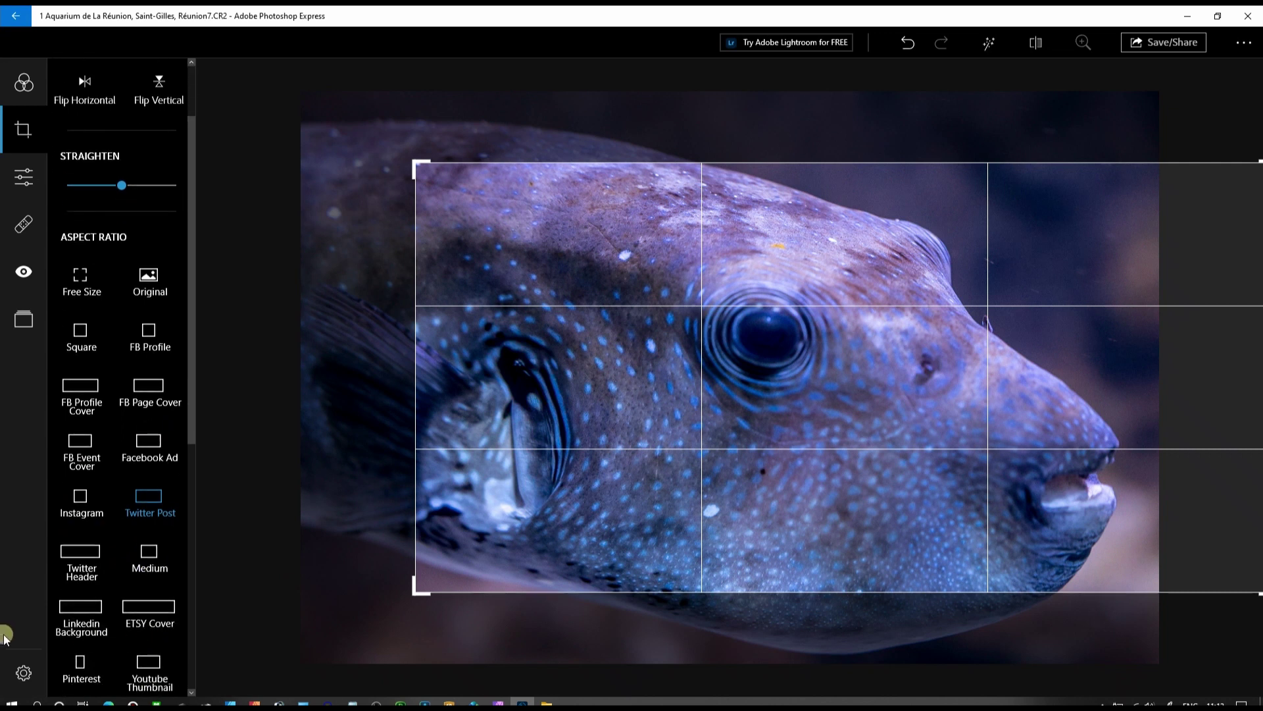
click(72, 611)
click(147, 604)
click(78, 663)
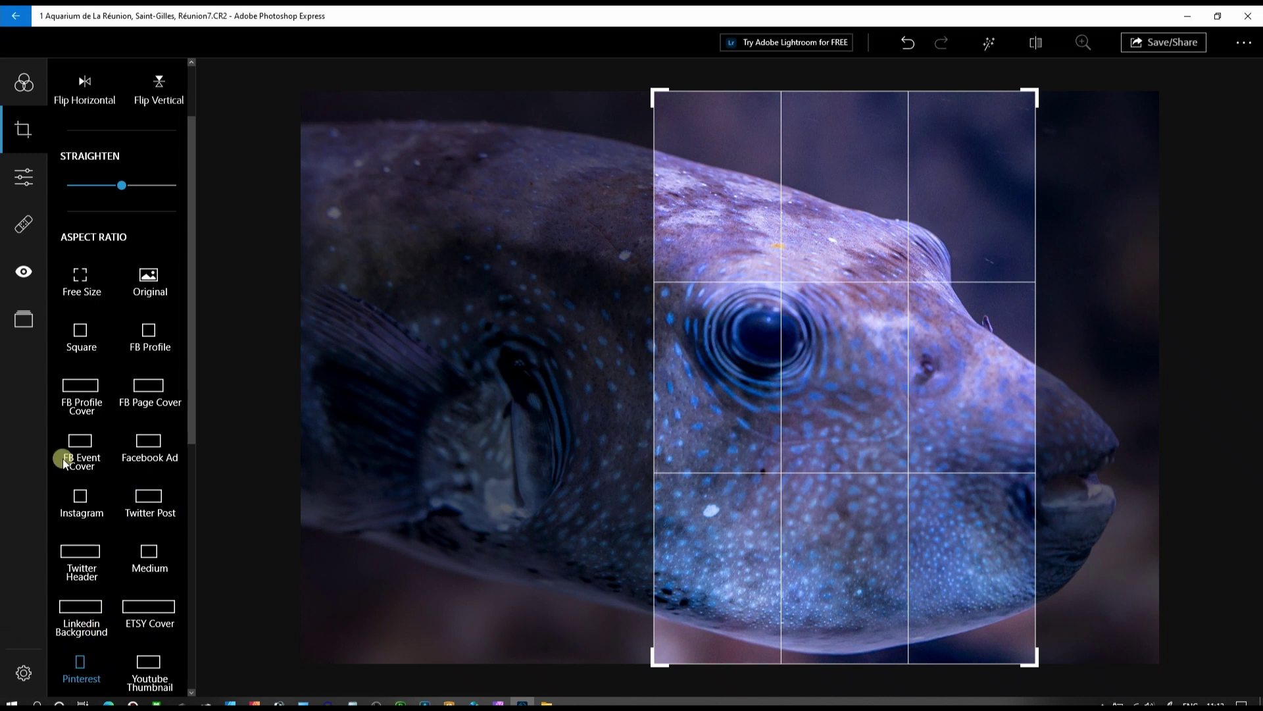
click(74, 283)
Step: Fit the crop over the whole photo, then free-size trim thin strips off the right and left sides
click(147, 277)
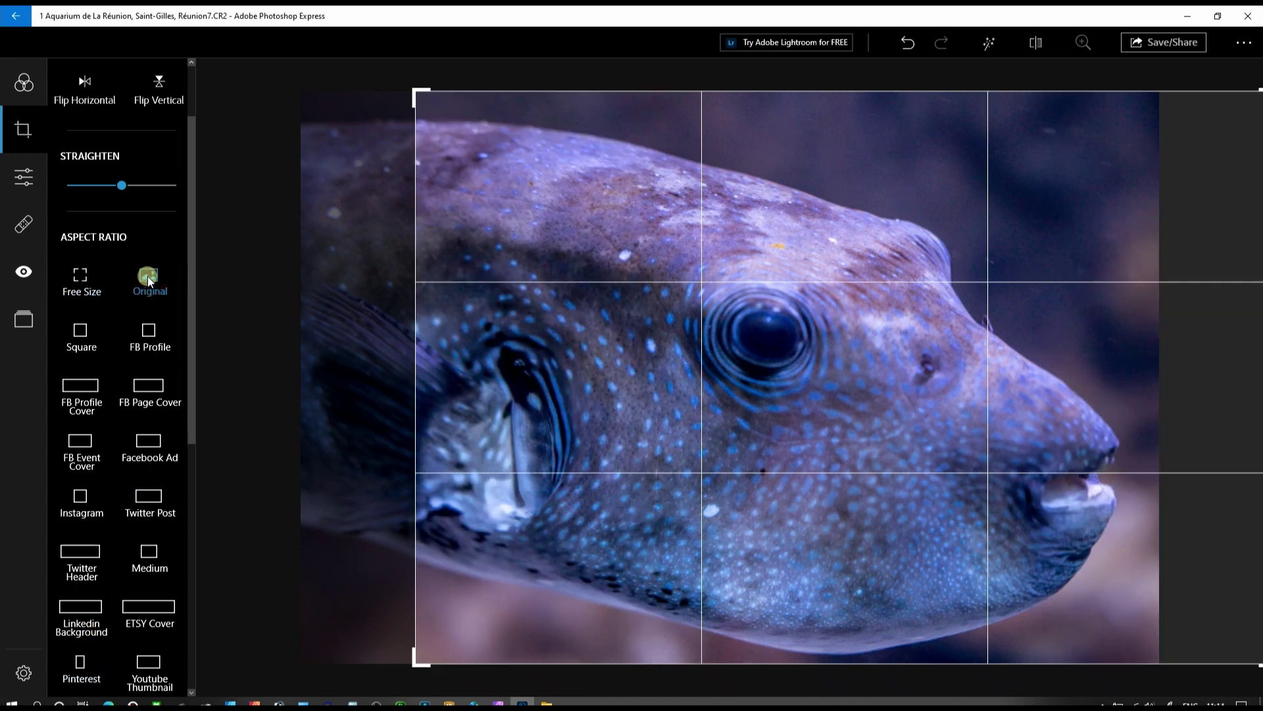
drag(747, 358, 551, 385)
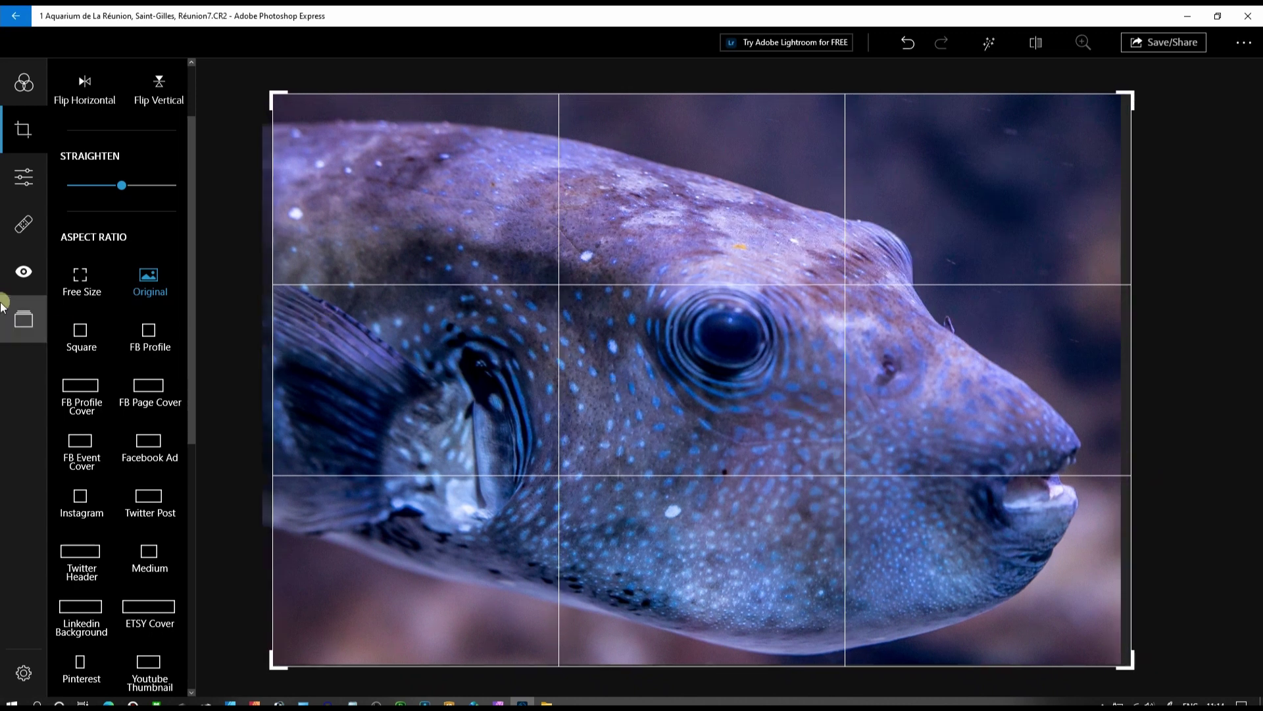
click(82, 283)
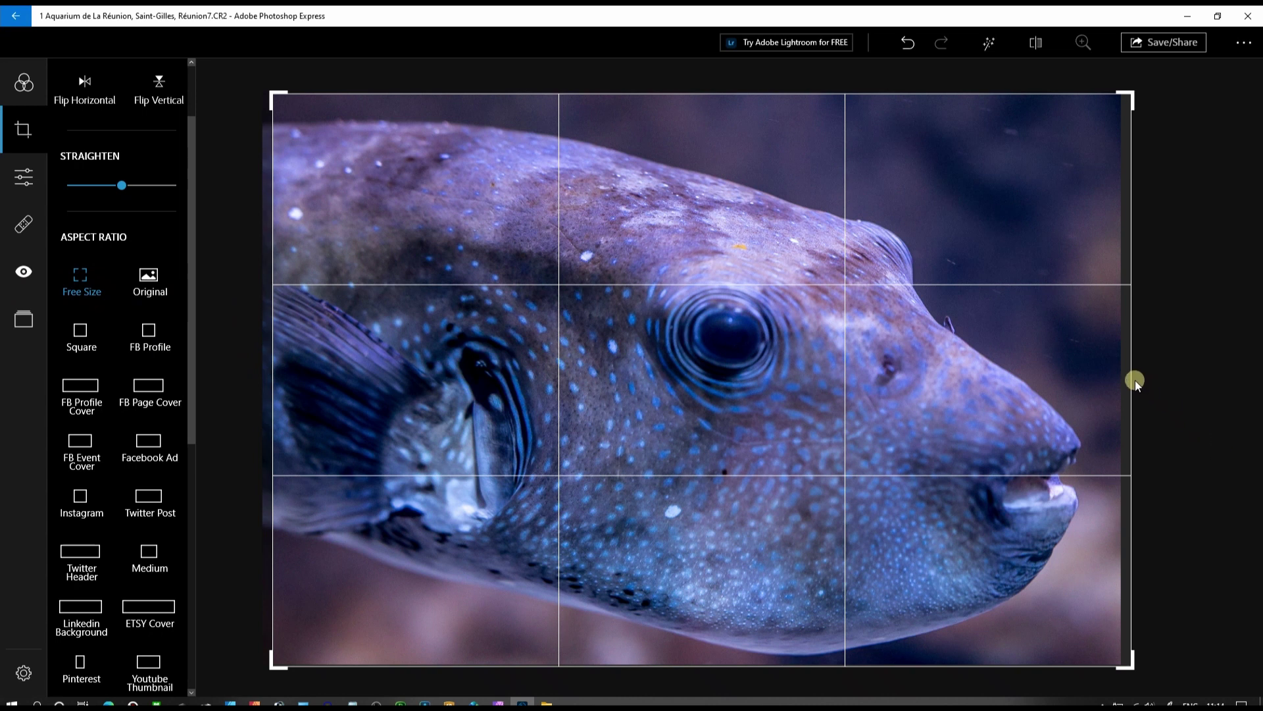
drag(1128, 385, 1113, 386)
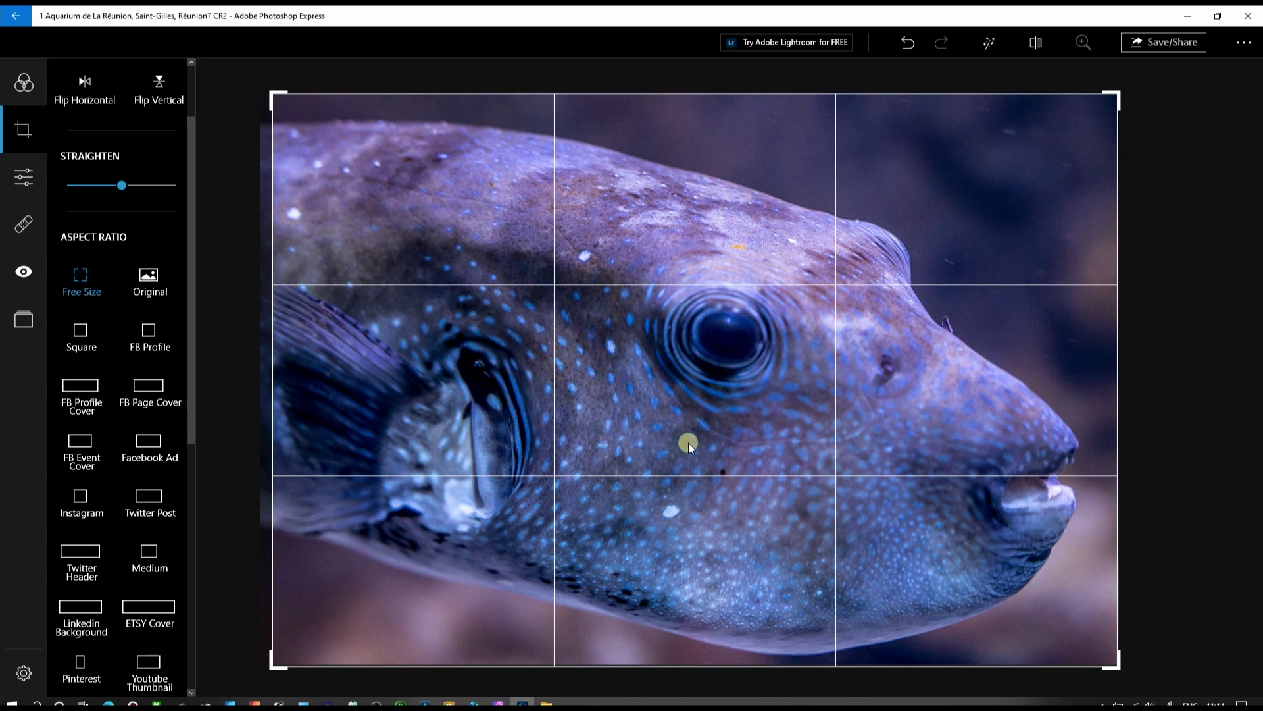
drag(272, 379, 309, 381)
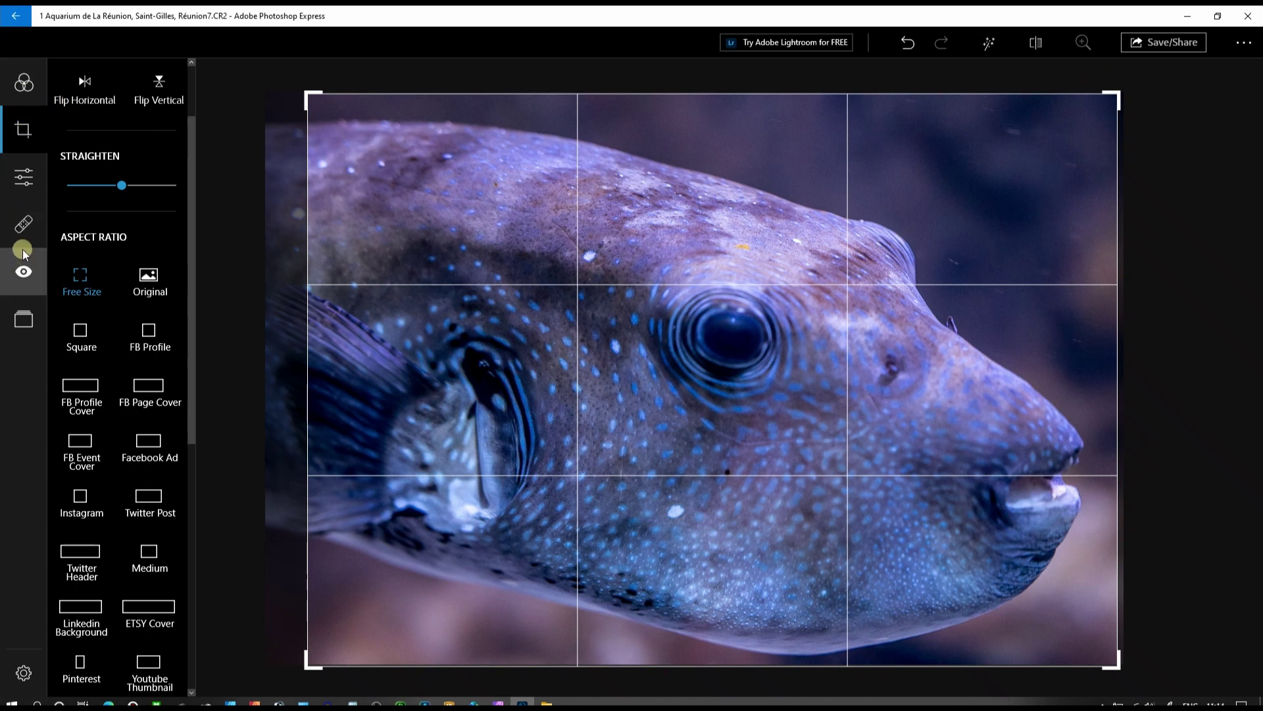
Step: Apply the Thin white border to the pufferfish photo and expand the FRAMES category
click(20, 323)
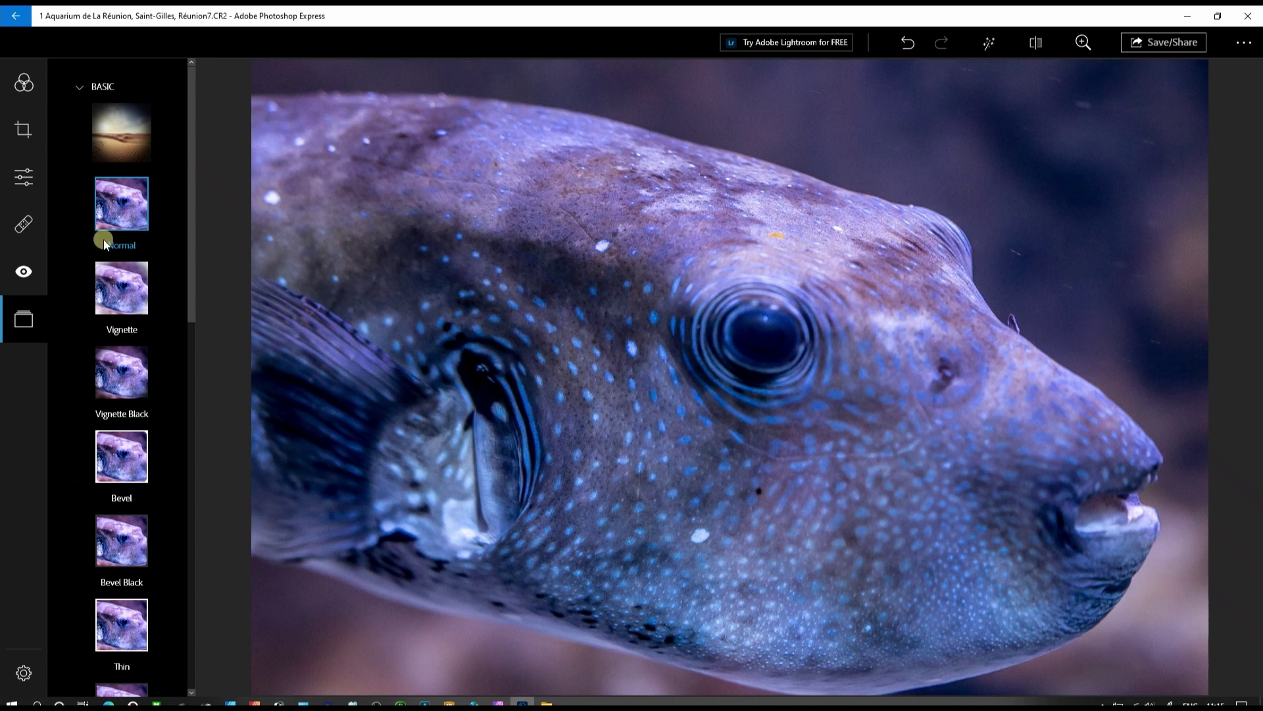
scroll(85, 576, down, 3)
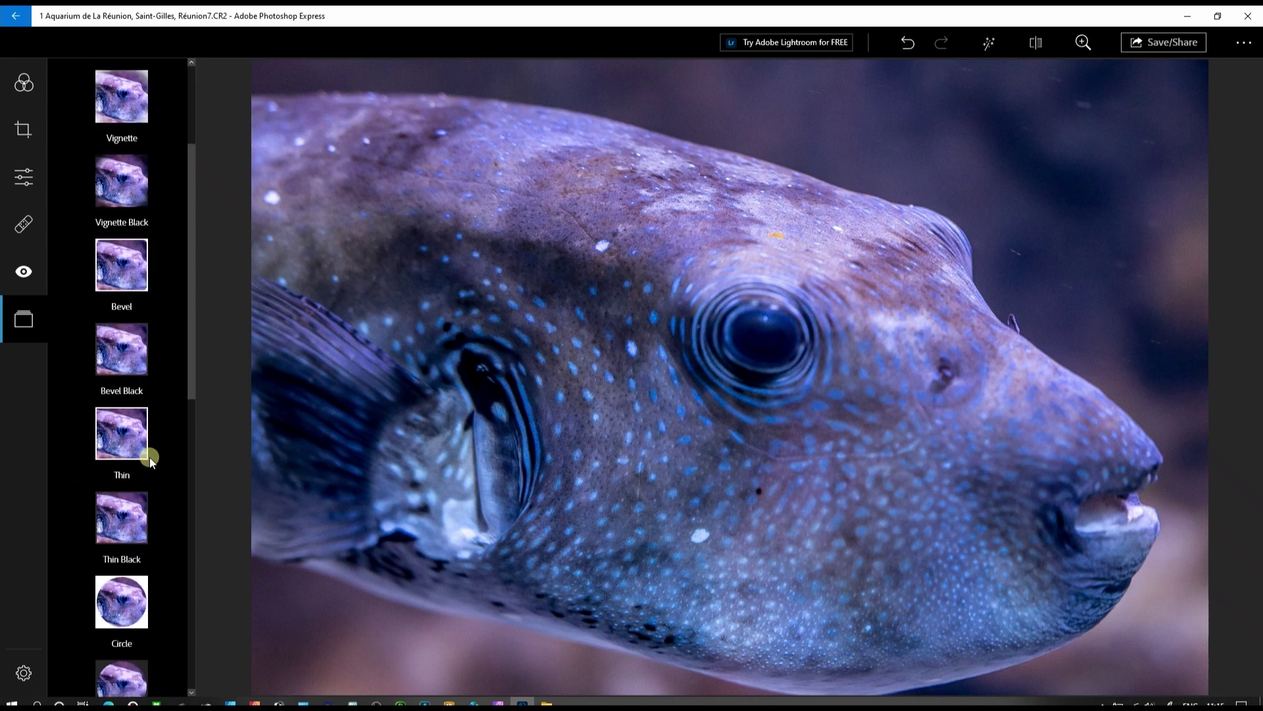
click(119, 427)
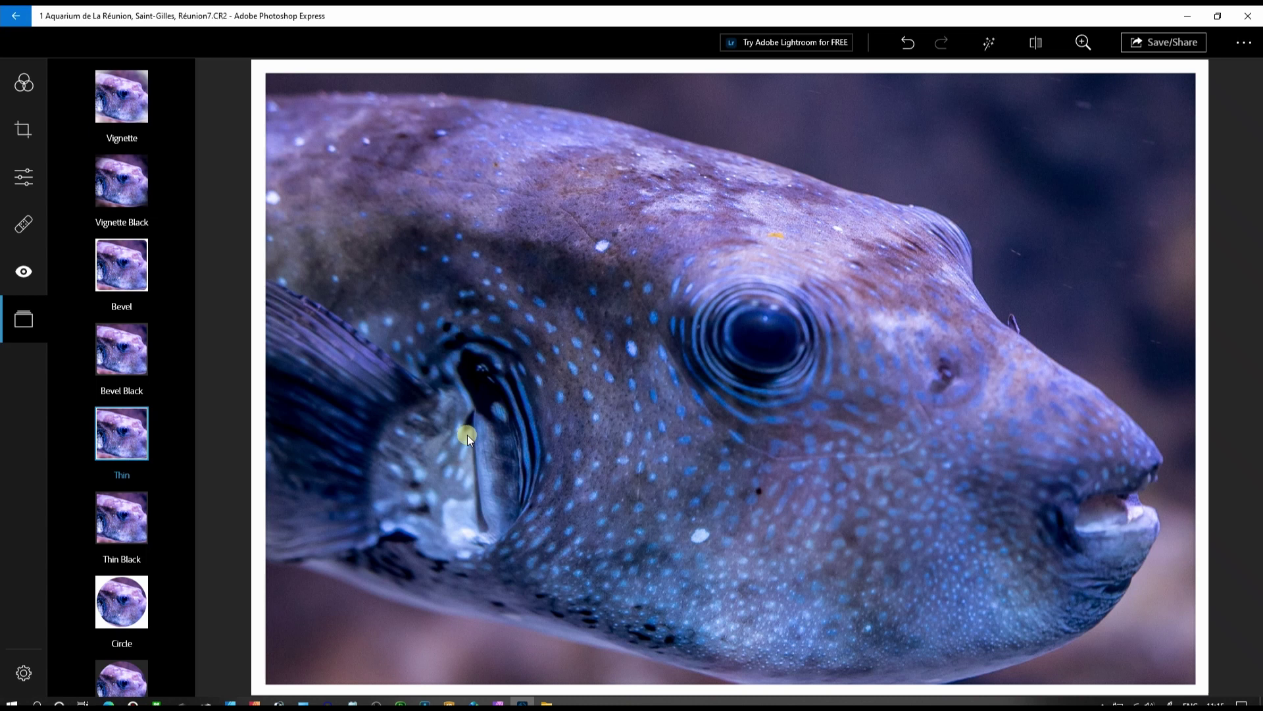
scroll(71, 495, down, 10)
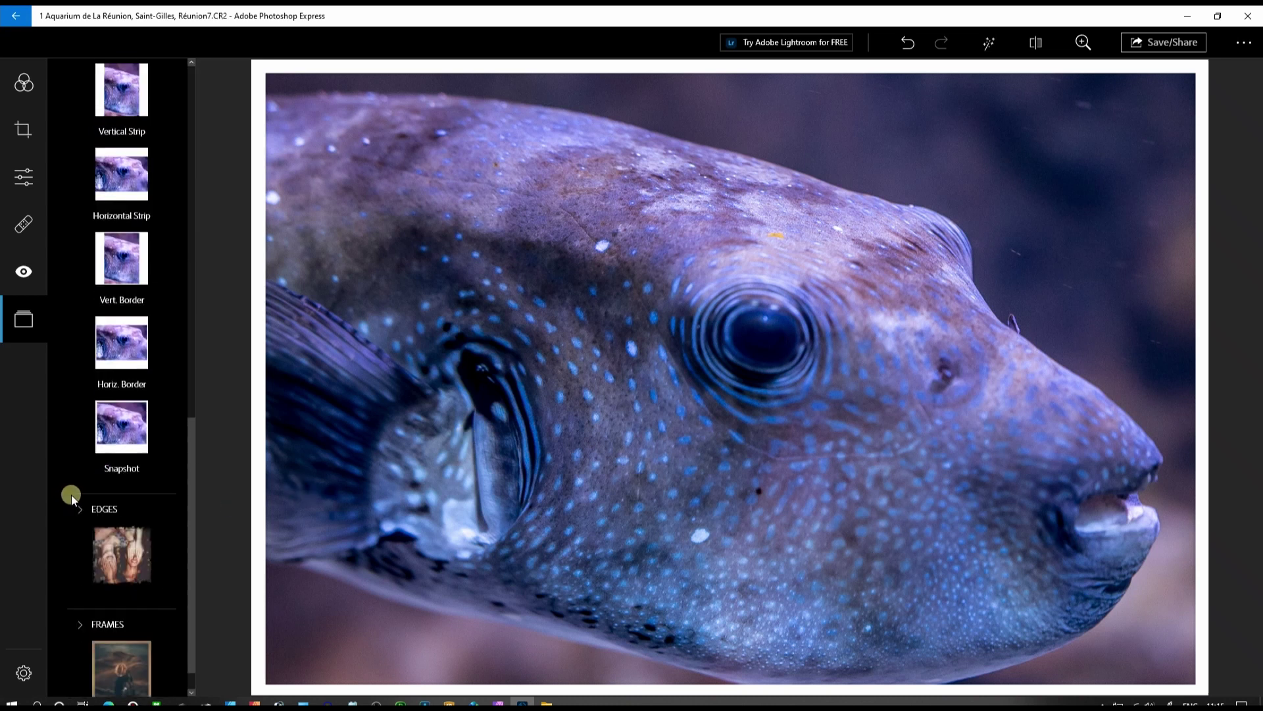
scroll(72, 495, down, 1)
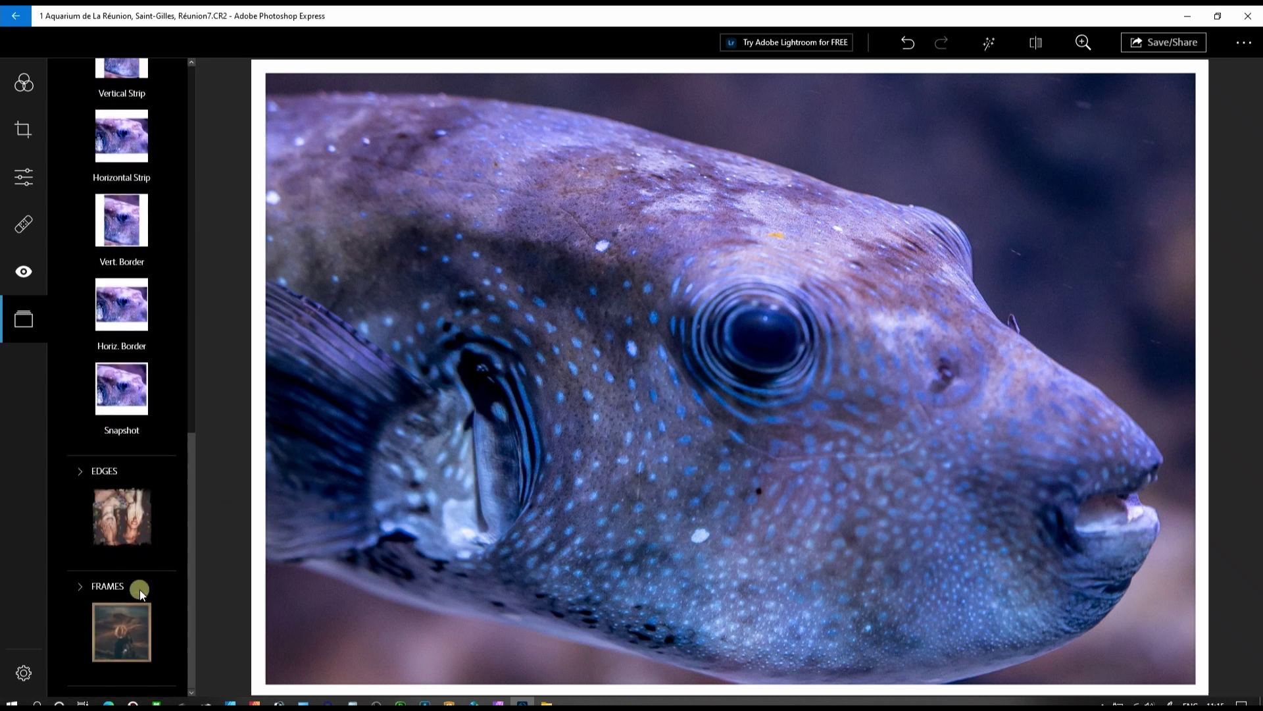
click(130, 617)
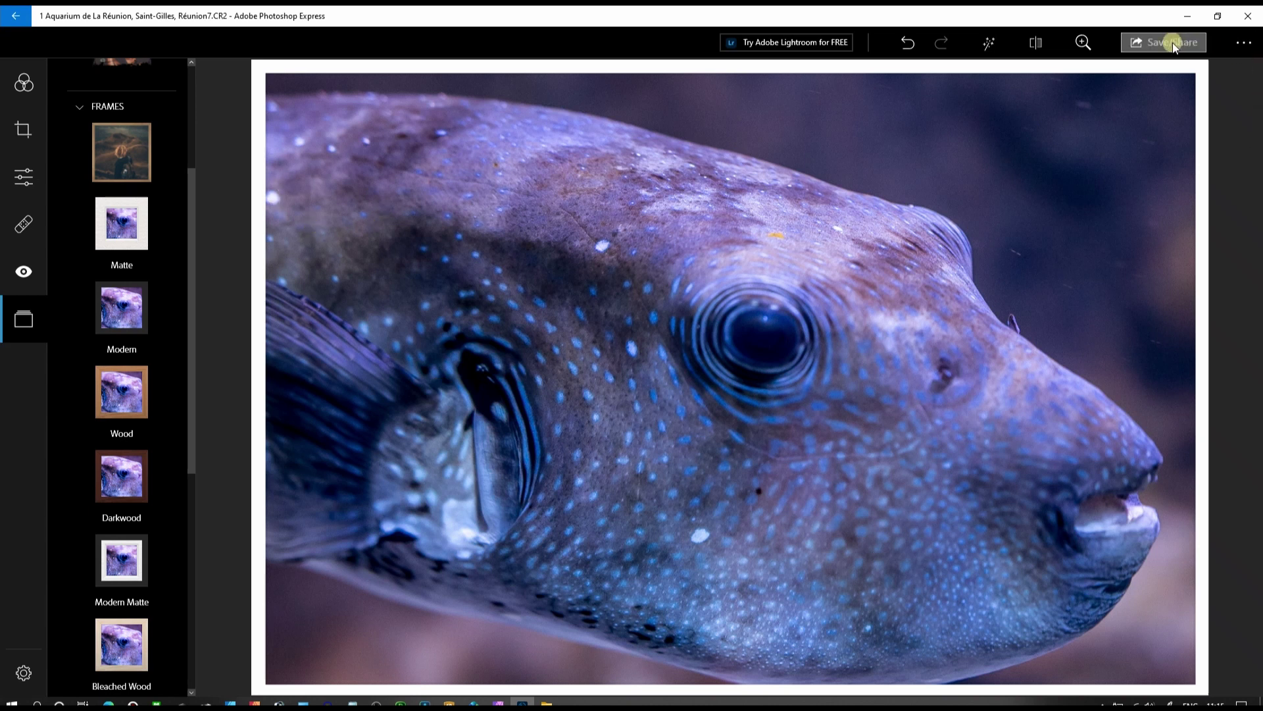
Step: In Preferences, raise JPEG Quality to Maximum (100%), then go back to the pufferfish photo
click(1244, 43)
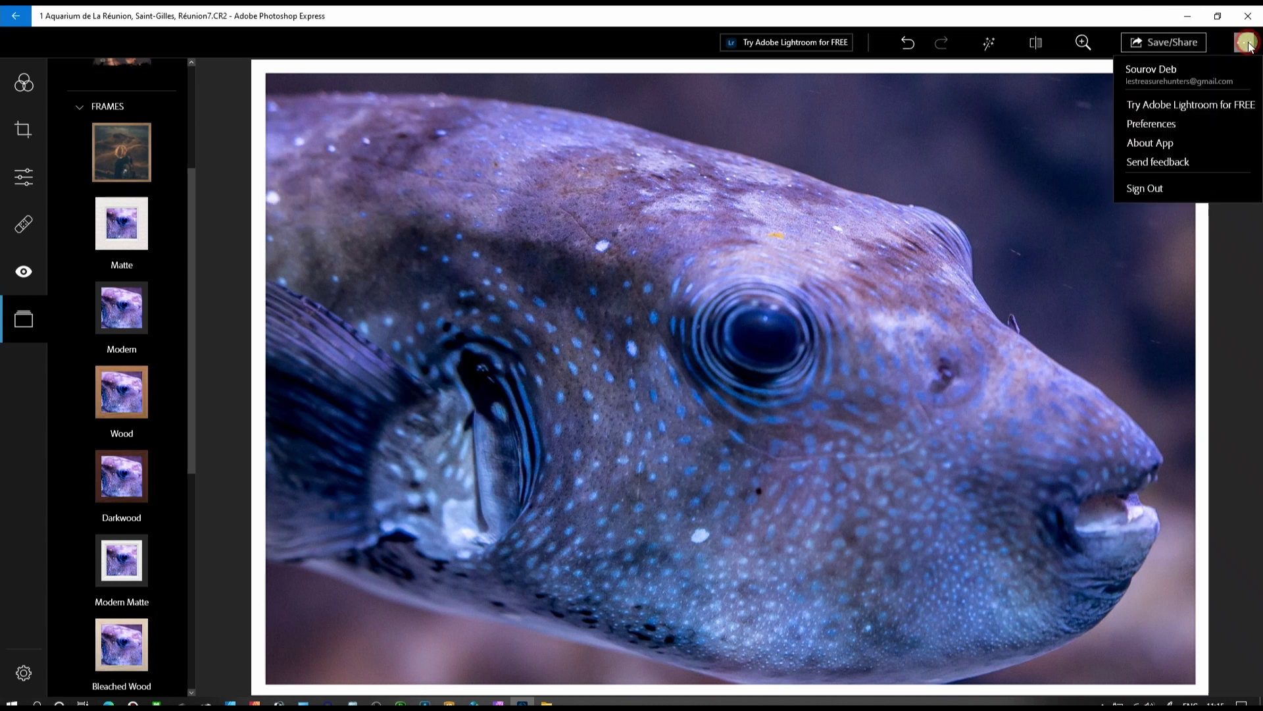
click(1192, 119)
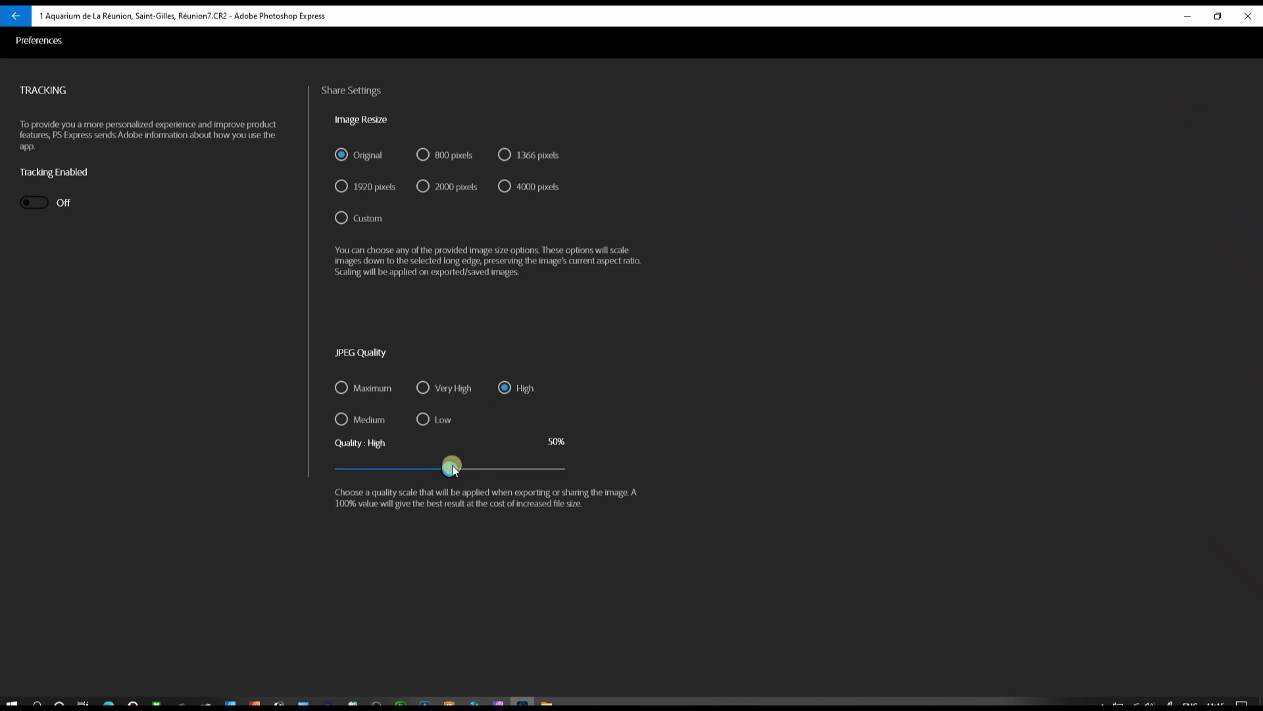
drag(454, 469, 605, 475)
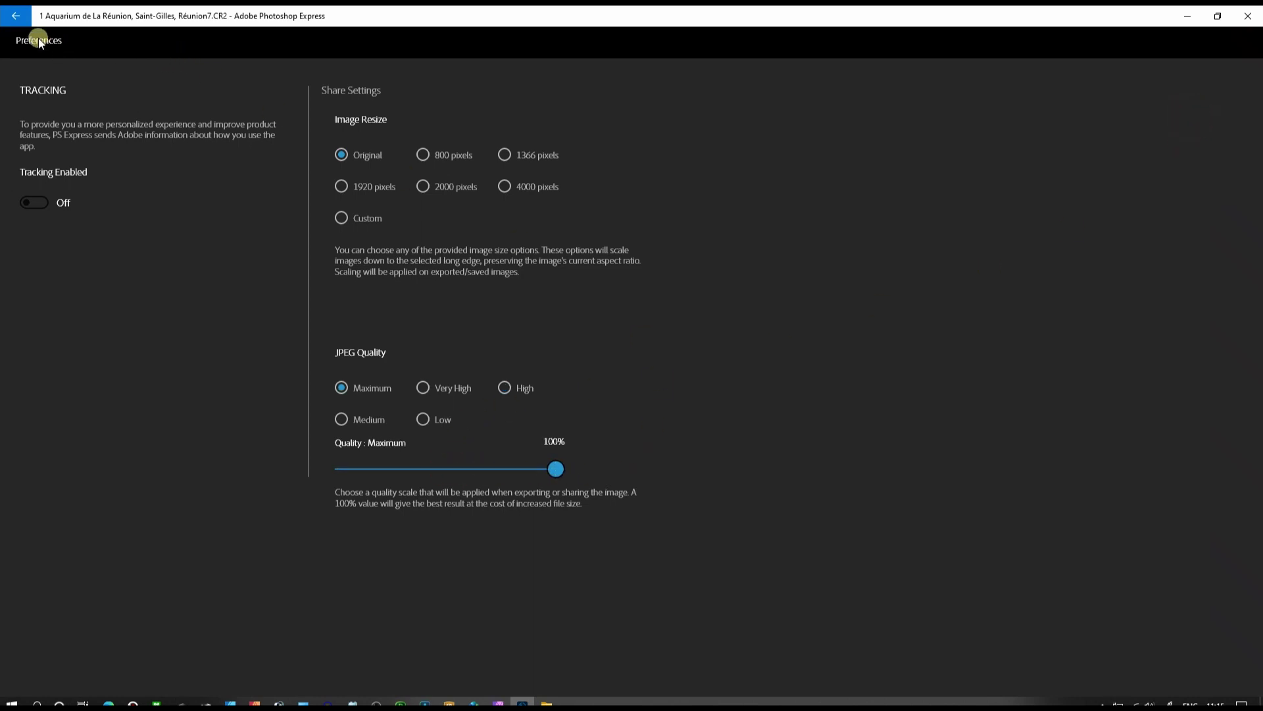
click(15, 16)
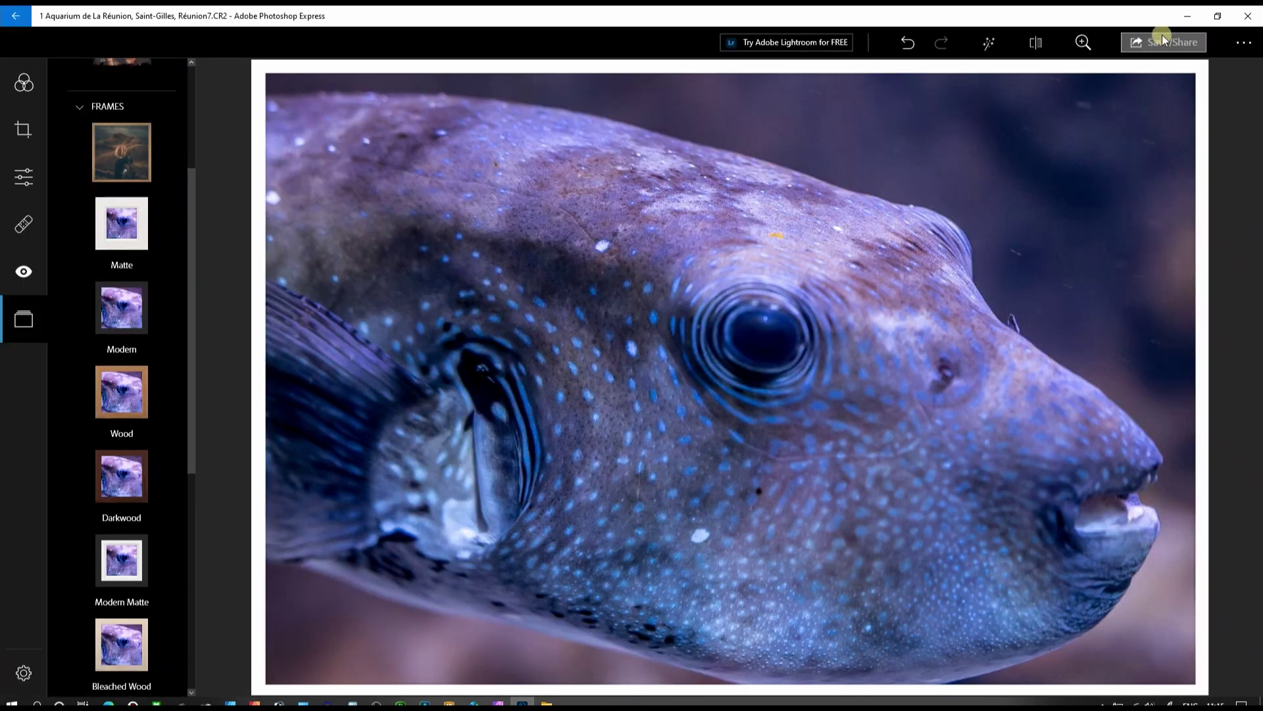
Step: Show the Save/Share dropdown for the finished pufferfish photo
click(1162, 38)
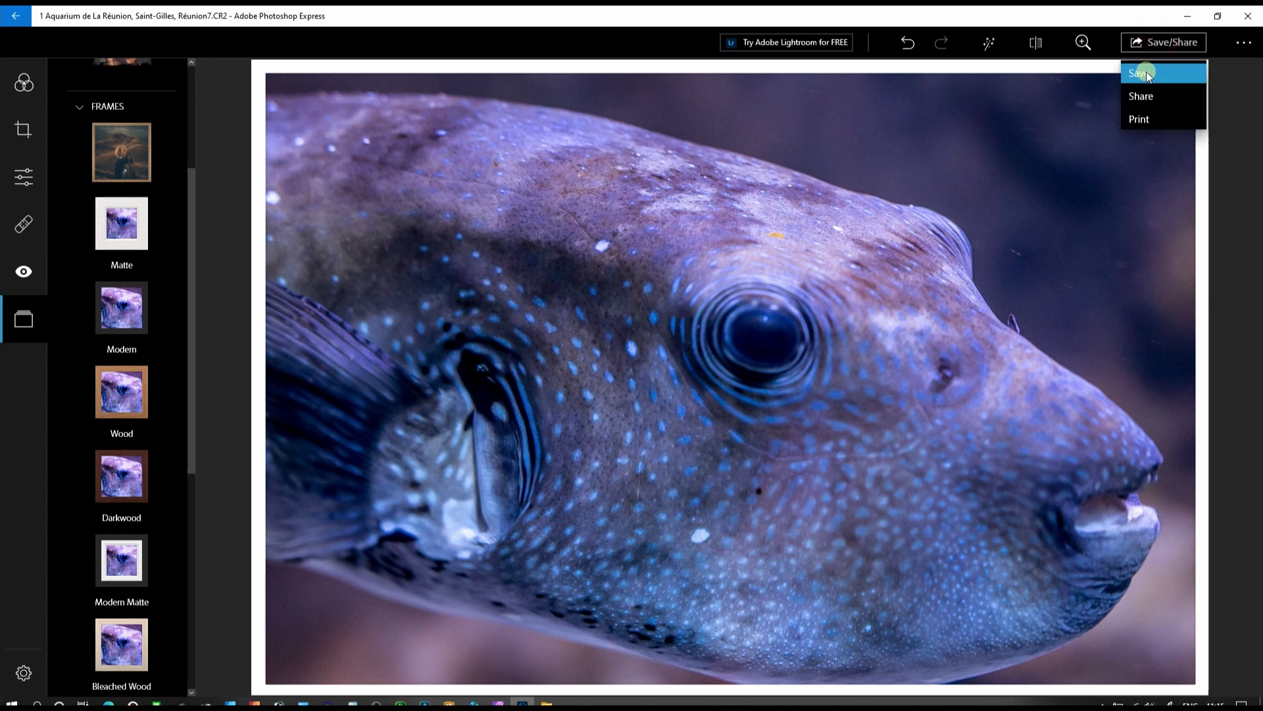